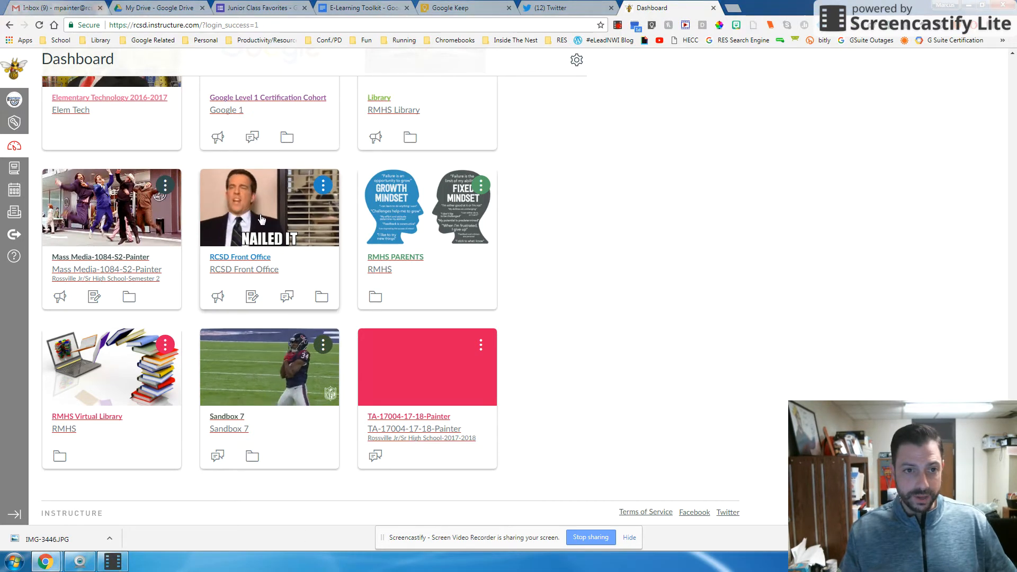
Step: Open the Sandbox 7 course settings and list the external apps that are installed
{"action": "left_click", "coordinate": [225, 421]}
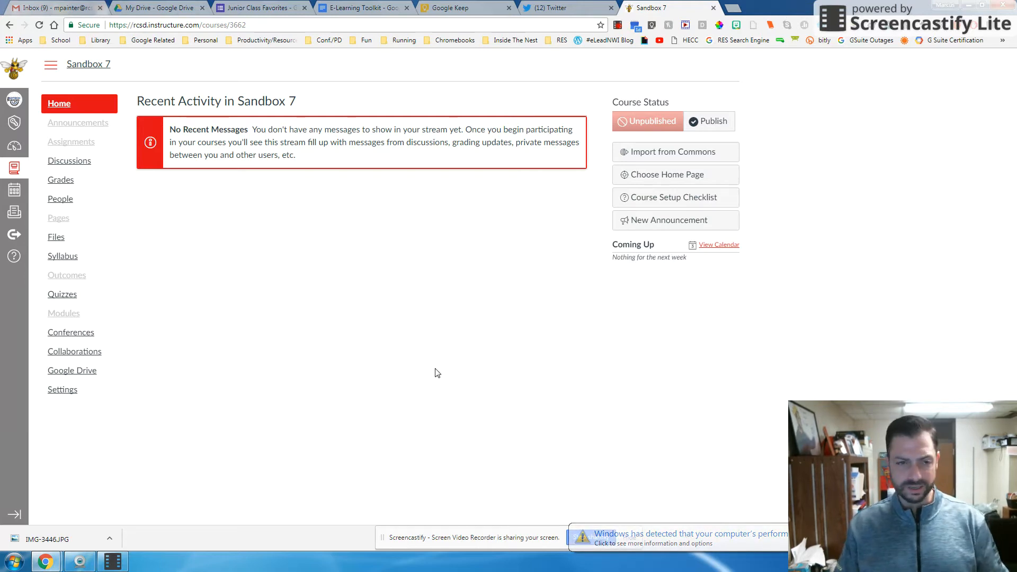
{"action": "left_click", "coordinate": [62, 398]}
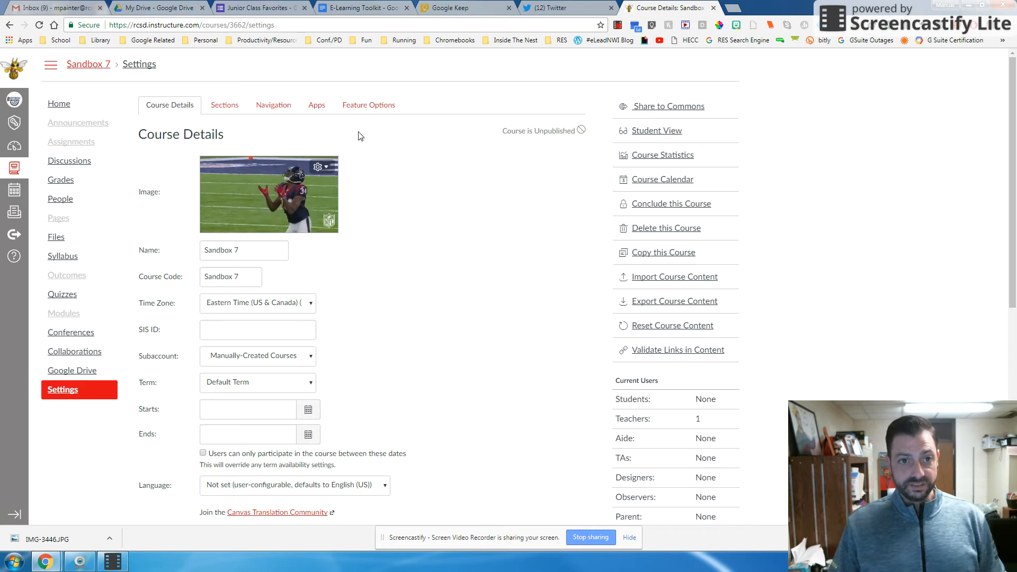
{"action": "left_click", "coordinate": [317, 105]}
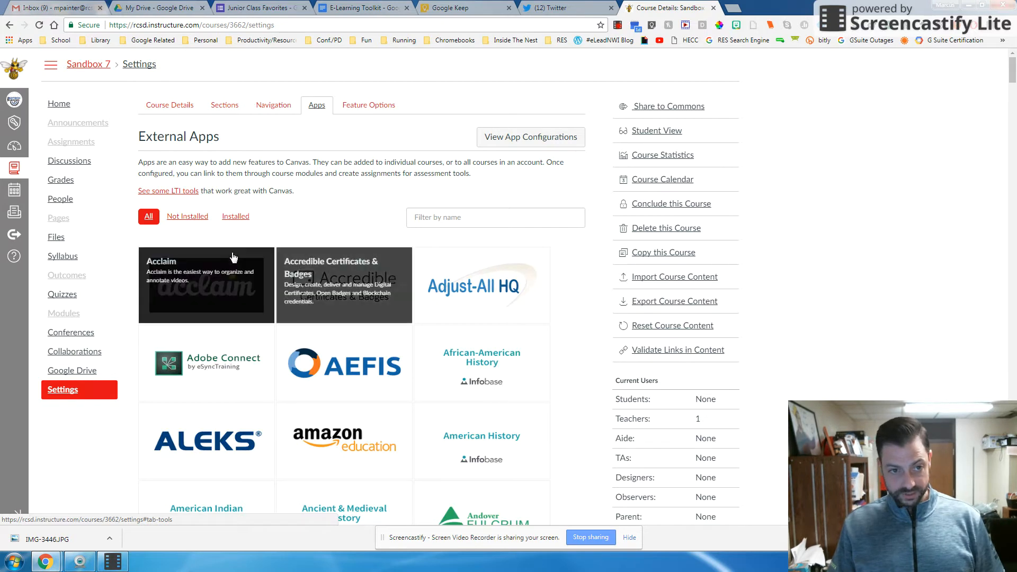
{"action": "scroll", "coordinate": [355, 240], "scroll_direction": "down", "scroll_amount": 1}
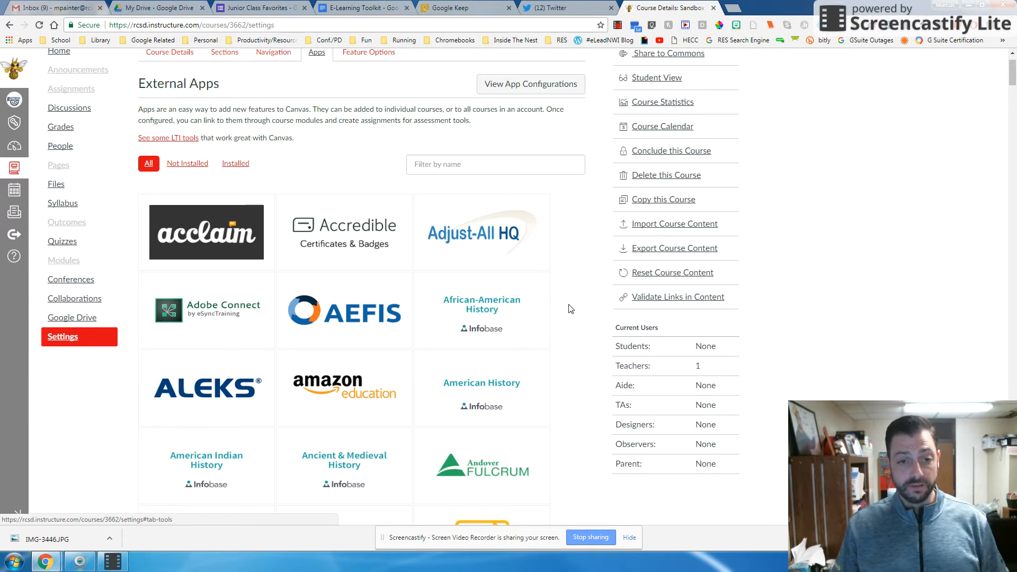
{"action": "left_click", "coordinate": [237, 168]}
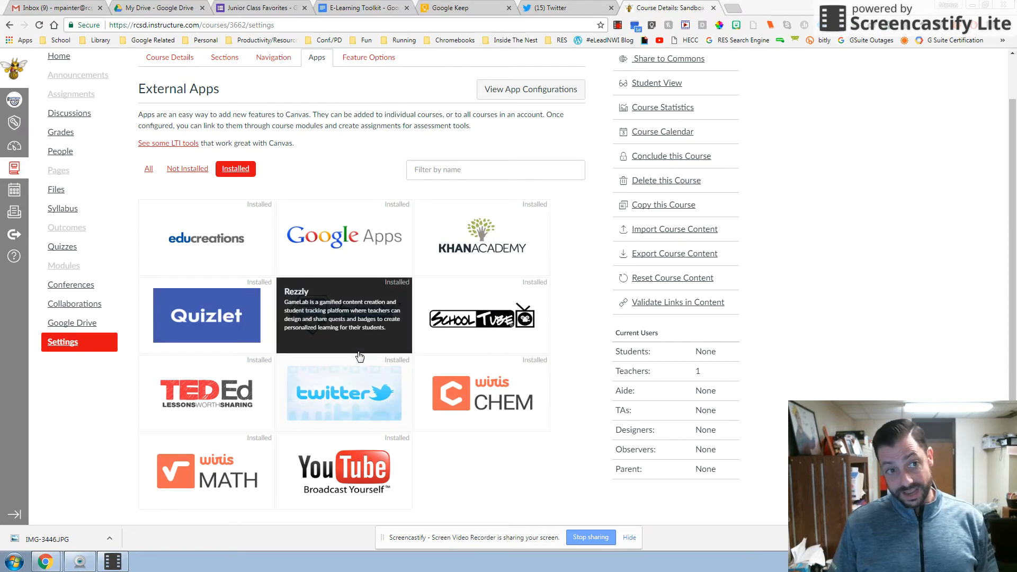
Step: Create a new assignment named "Apps Example" in the course and set its points to 10
{"action": "left_click", "coordinate": [86, 96]}
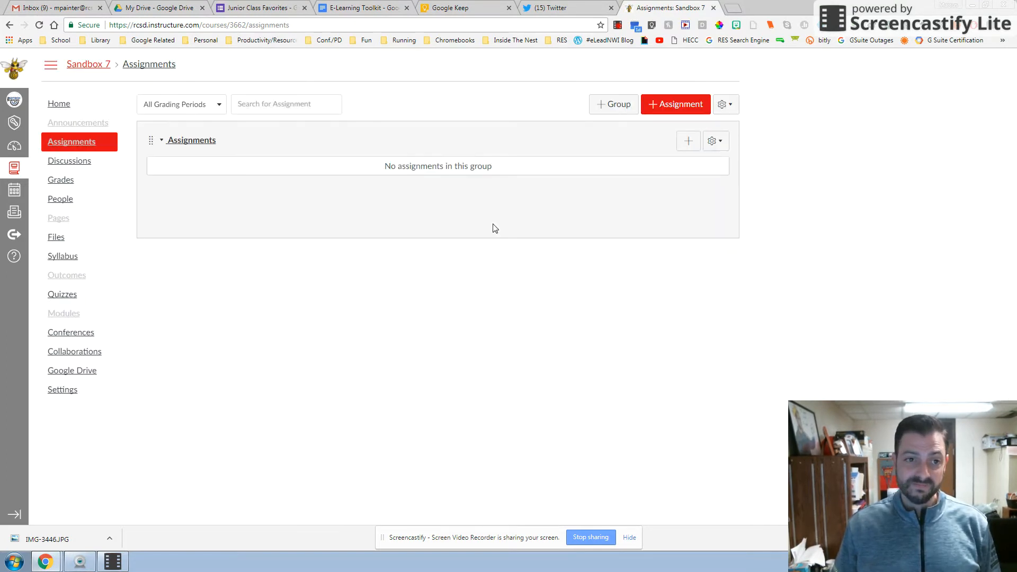
{"action": "left_click", "coordinate": [679, 103]}
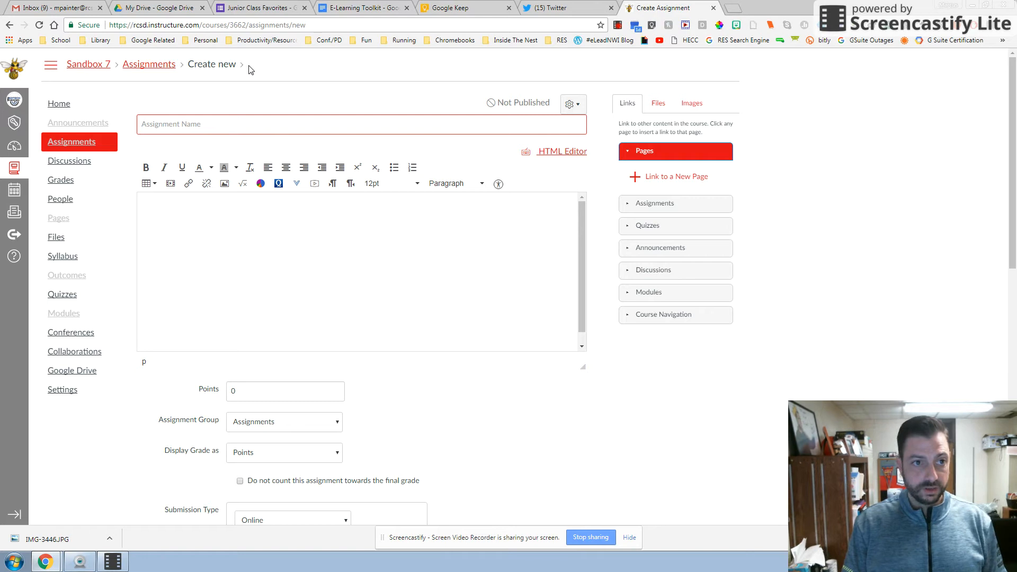
{"action": "type", "text": "Apps "}
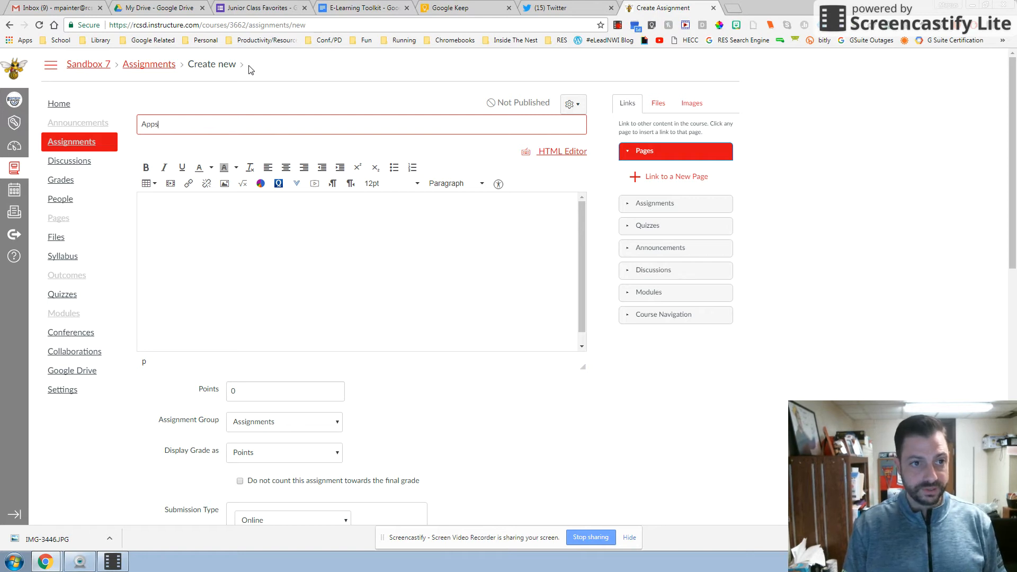
{"action": "type", "text": "Example"}
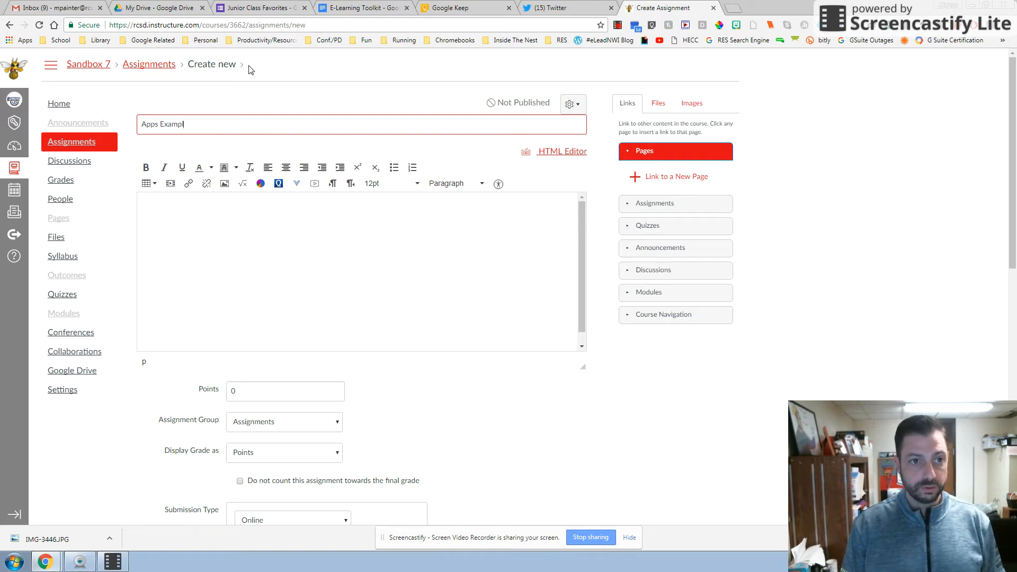
{"action": "left_click", "coordinate": [251, 392]}
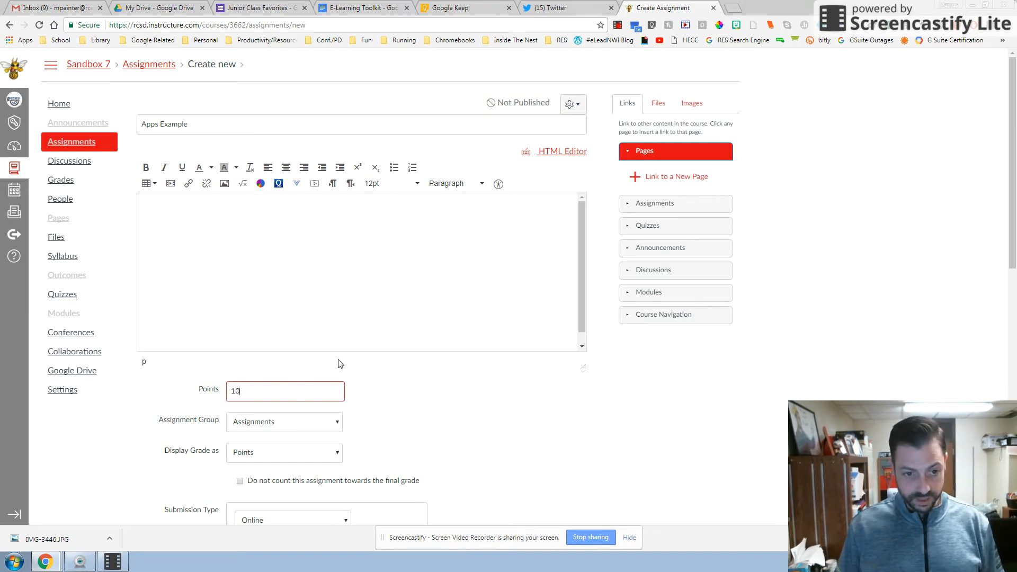
Step: Keep points grading and online submission for the assignment, and allow file uploads and website URLs as entry options
{"action": "scroll", "coordinate": [338, 361], "scroll_direction": "down", "scroll_amount": 4}
{"action": "left_click", "coordinate": [313, 212]}
{"action": "left_click", "coordinate": [313, 213]}
{"action": "left_click", "coordinate": [305, 245]}
{"action": "left_click", "coordinate": [303, 248]}
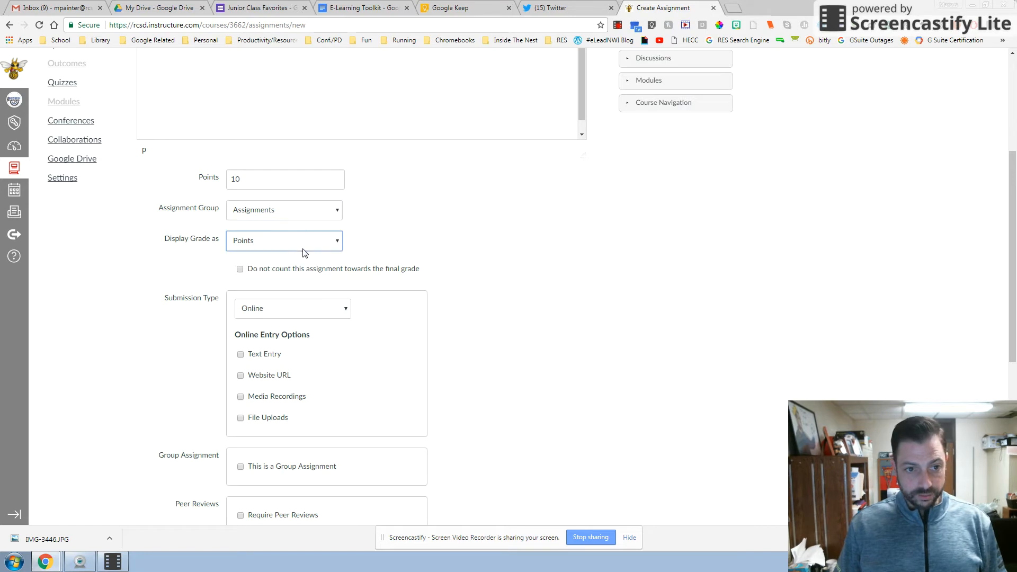
{"action": "scroll", "coordinate": [489, 252], "scroll_direction": "down", "scroll_amount": 2}
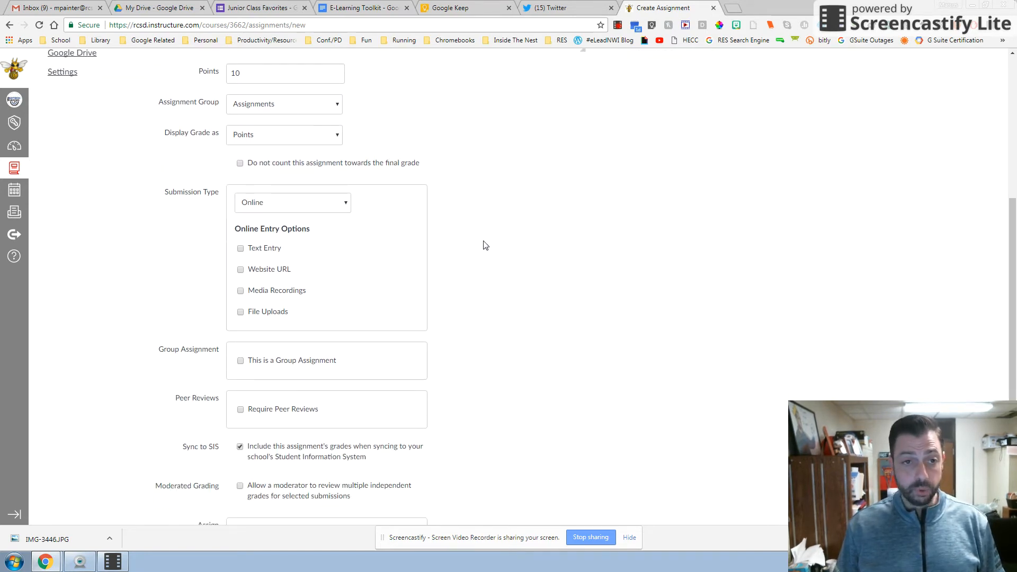
{"action": "left_click", "coordinate": [290, 204]}
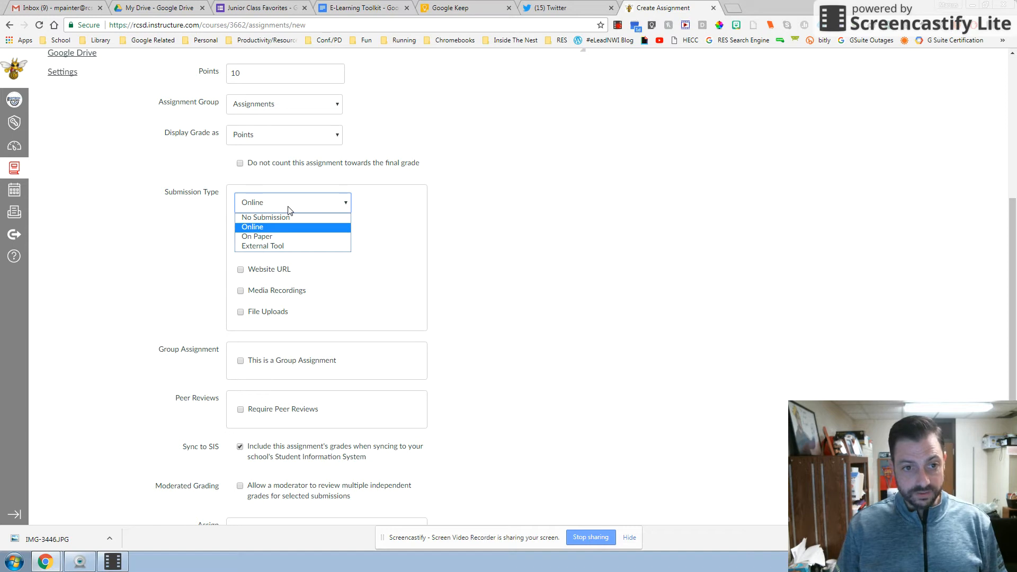
{"action": "left_click", "coordinate": [289, 207]}
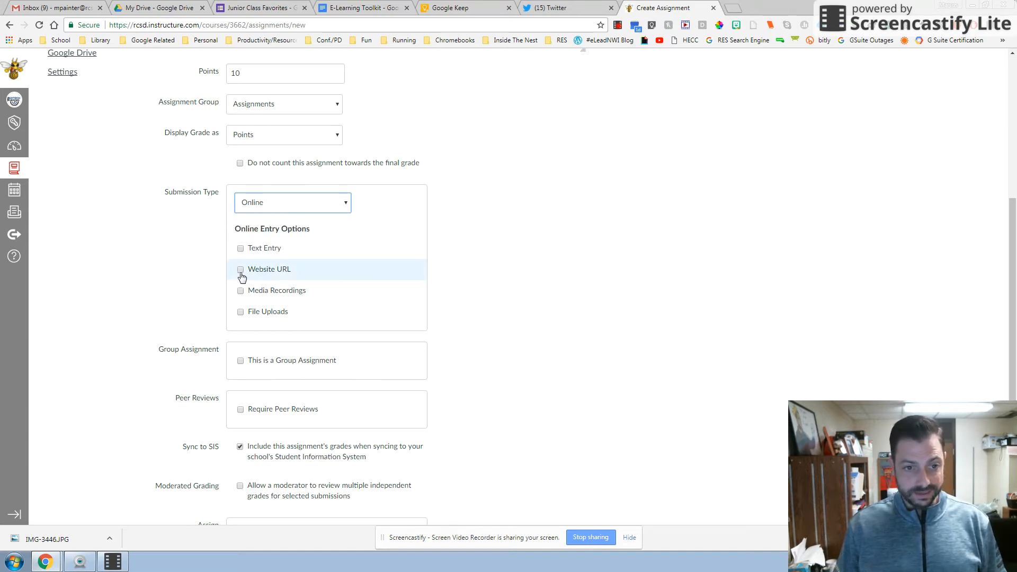
{"action": "left_click", "coordinate": [242, 313]}
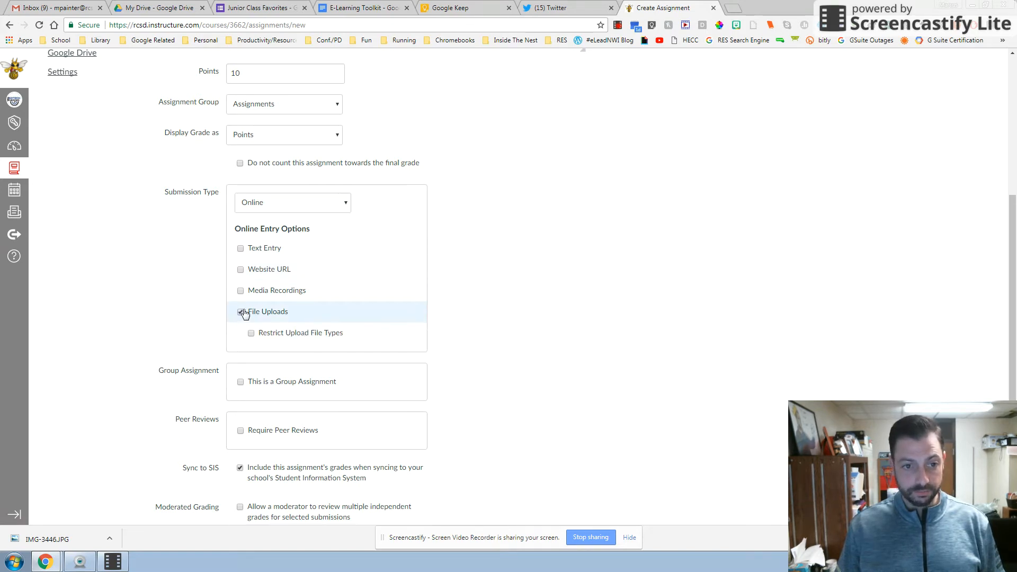
{"action": "left_click", "coordinate": [240, 269]}
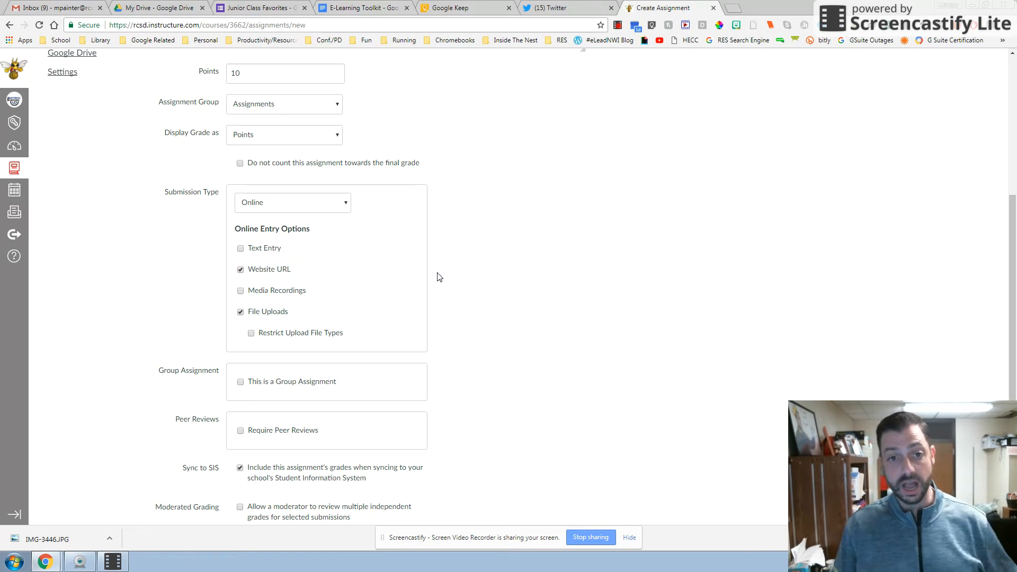
Step: Set the assignment's due date for everyone to February 8, 2018
{"action": "scroll", "coordinate": [336, 358], "scroll_direction": "down", "scroll_amount": 2}
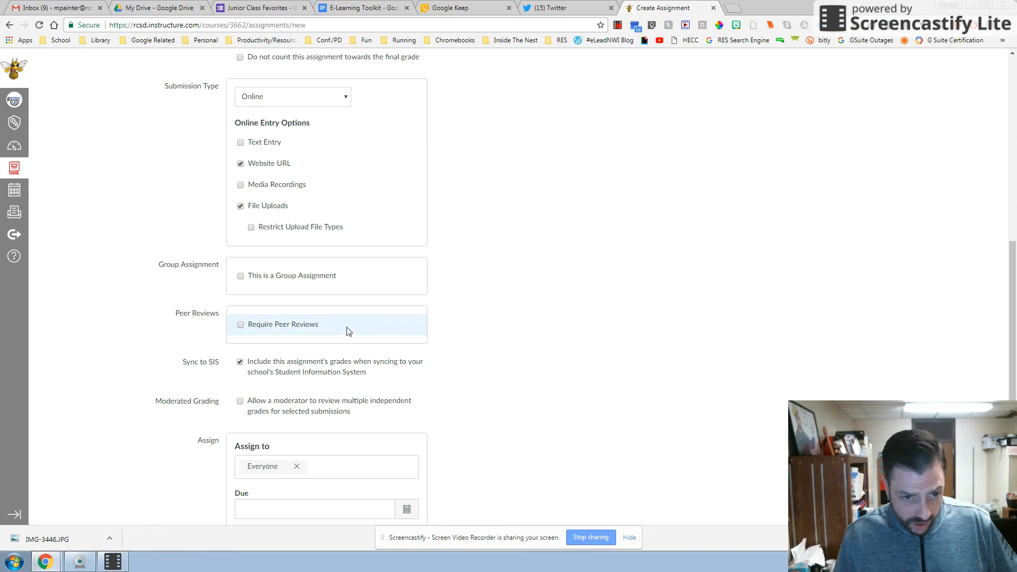
{"action": "scroll", "coordinate": [348, 332], "scroll_direction": "down", "scroll_amount": 2}
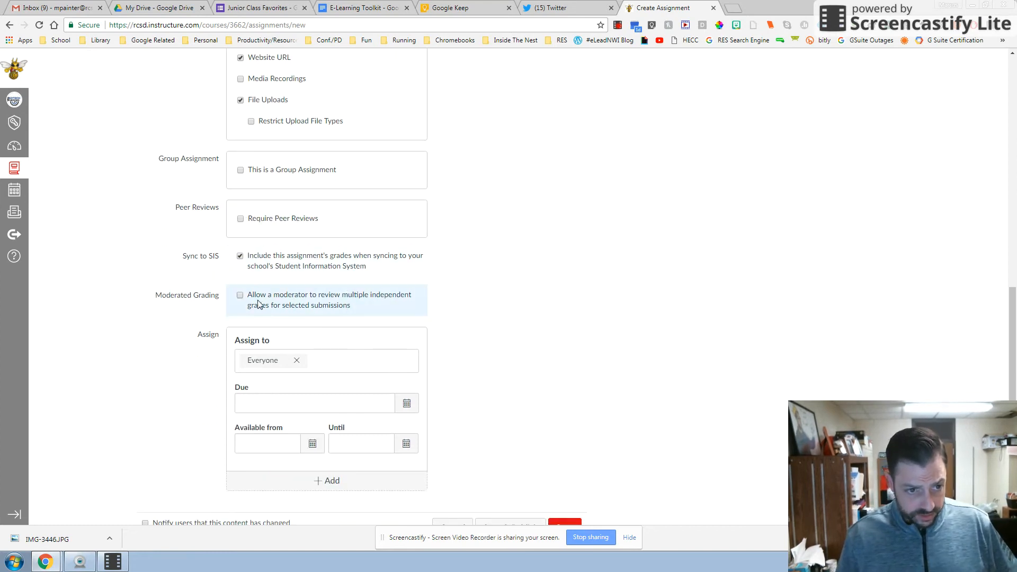
{"action": "scroll", "coordinate": [286, 304], "scroll_direction": "down", "scroll_amount": 1}
{"action": "left_click", "coordinate": [412, 358]}
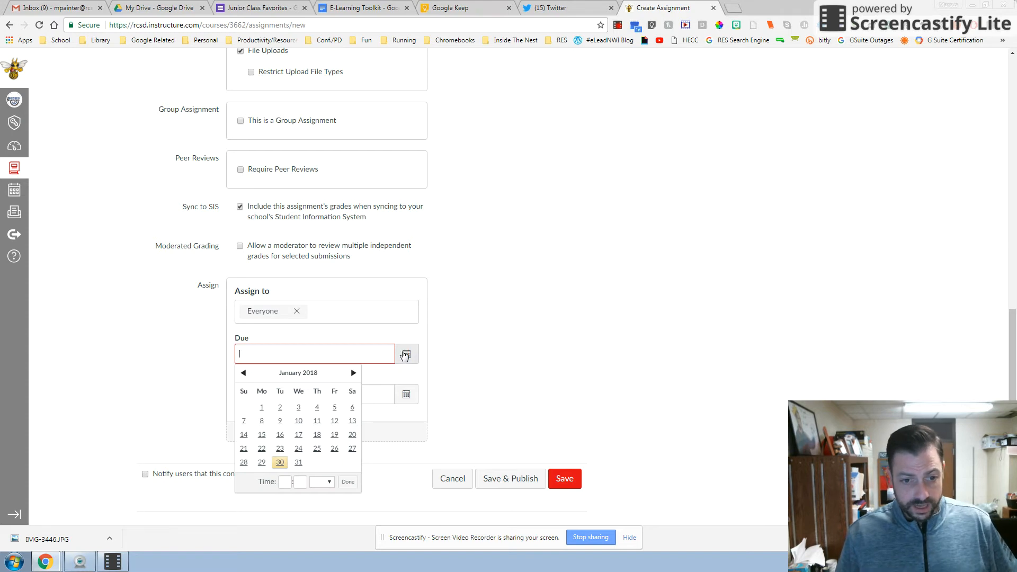
{"action": "left_click", "coordinate": [353, 374]}
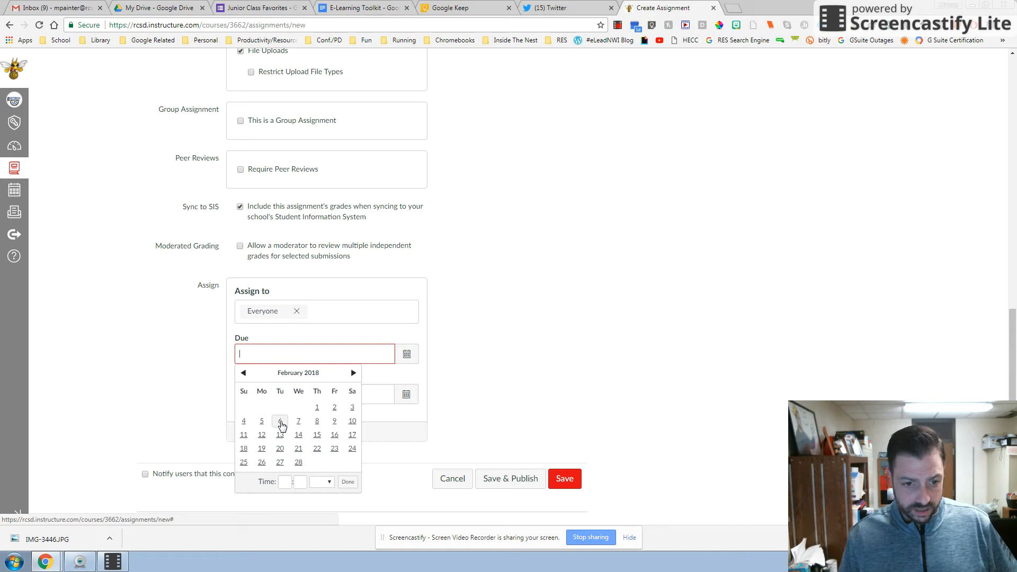
{"action": "left_click", "coordinate": [317, 421]}
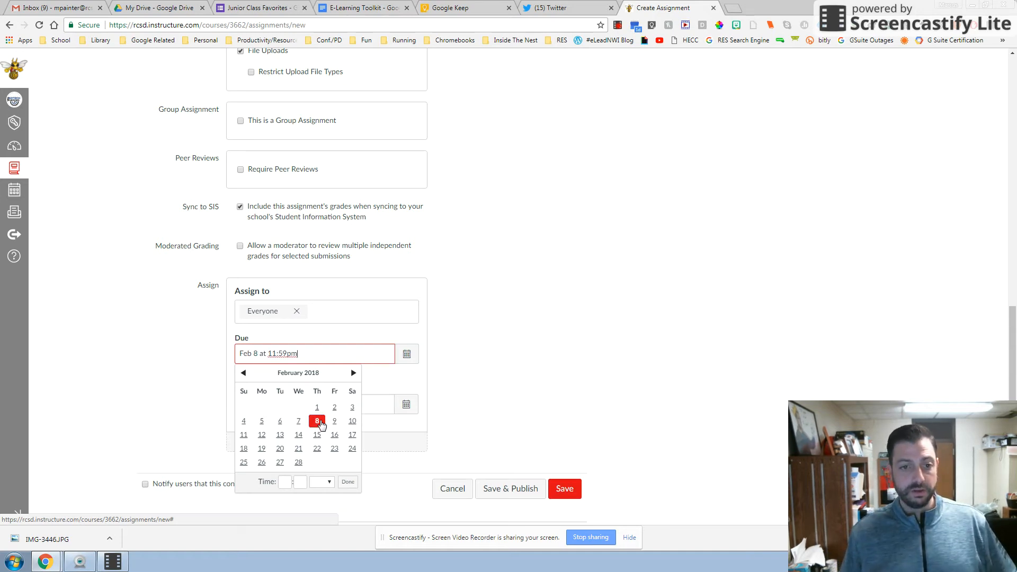
{"action": "left_click", "coordinate": [498, 409]}
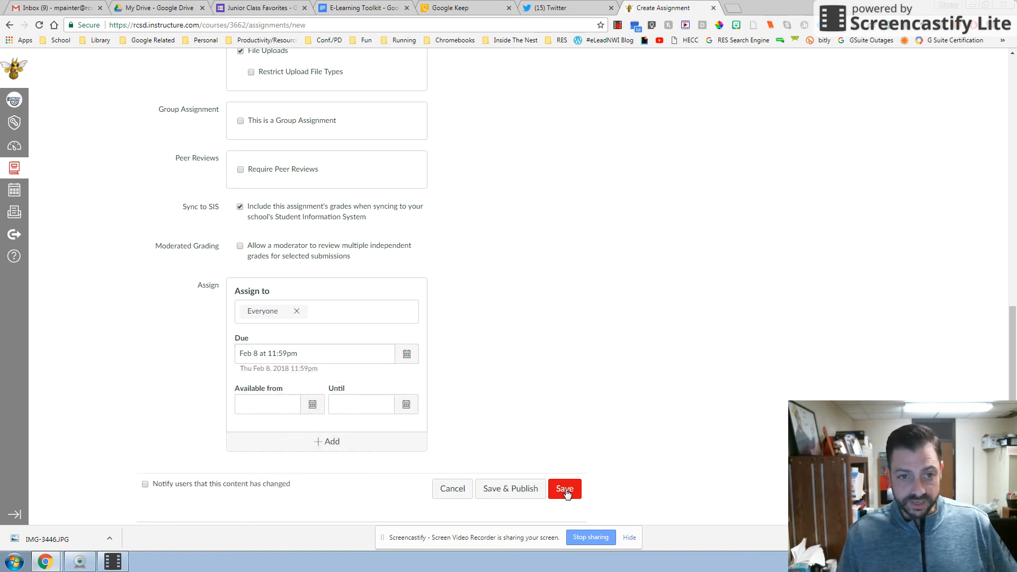
Step: Search for "area of a circle" with the YouTube external tool in the assignment's description editor
{"action": "scroll", "coordinate": [561, 405], "scroll_direction": "up", "scroll_amount": 15}
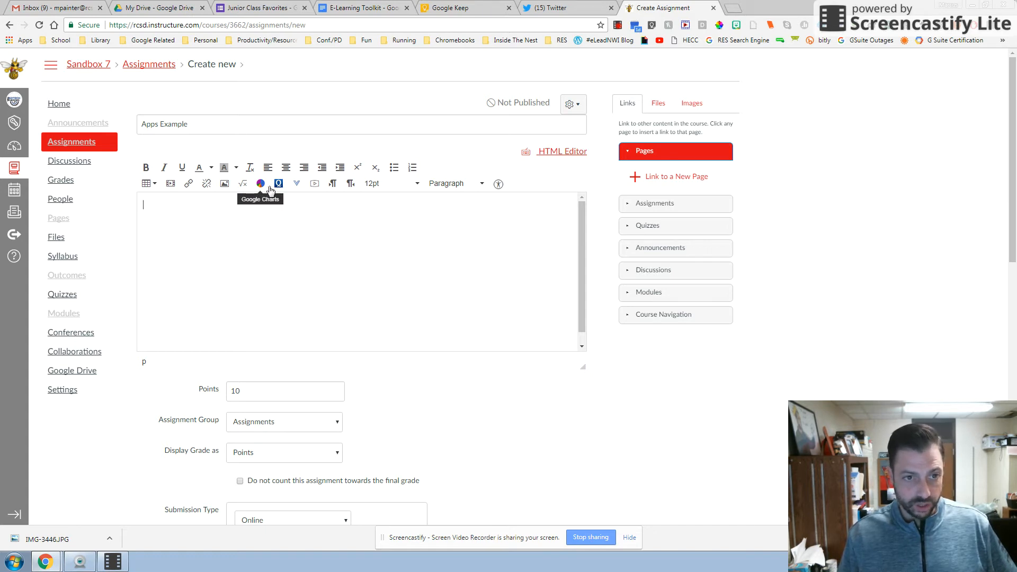
{"action": "left_click", "coordinate": [296, 185]}
{"action": "scroll", "coordinate": [325, 226], "scroll_direction": "down", "scroll_amount": 4}
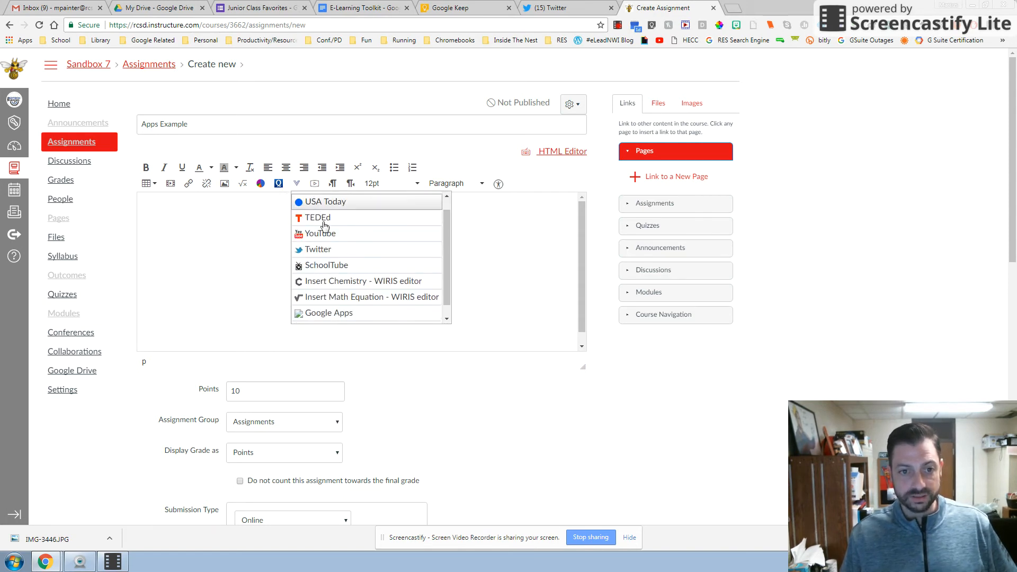
{"action": "scroll", "coordinate": [323, 212], "scroll_direction": "up", "scroll_amount": 3}
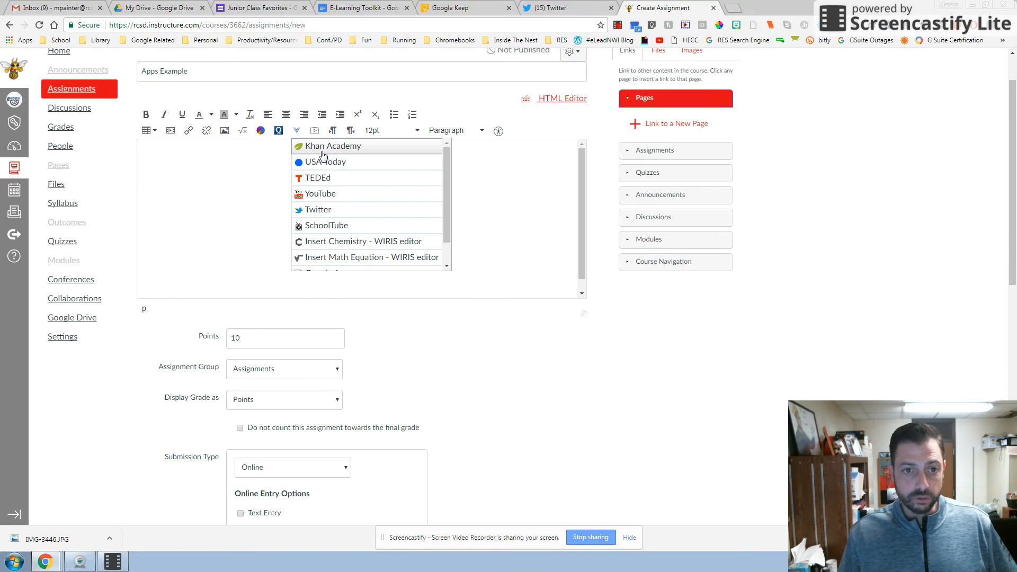
{"action": "left_click", "coordinate": [333, 193]}
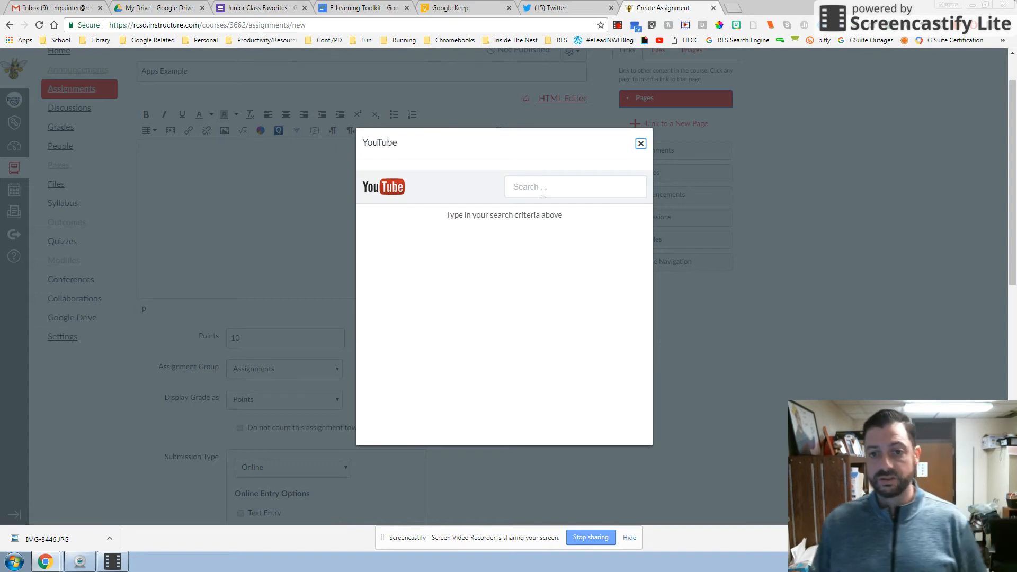
{"action": "left_click", "coordinate": [546, 188]}
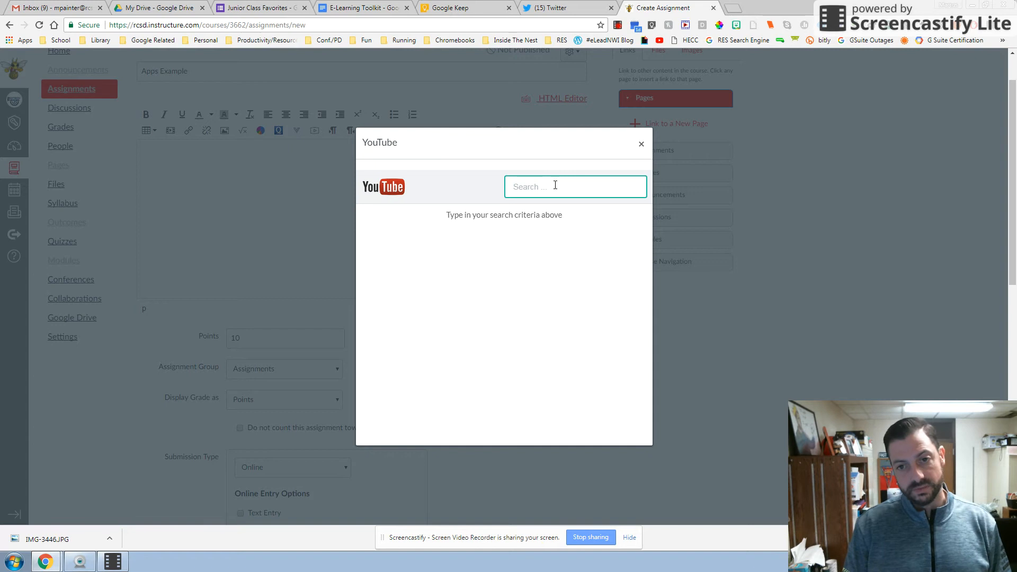
{"action": "type", "text": "area of "}
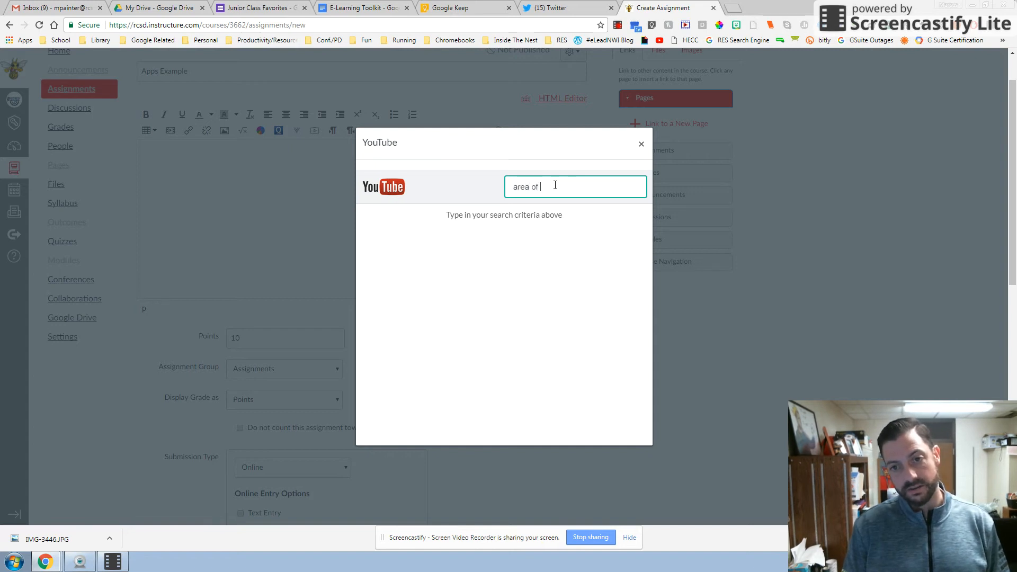
{"action": "type", "text": "a circle"}
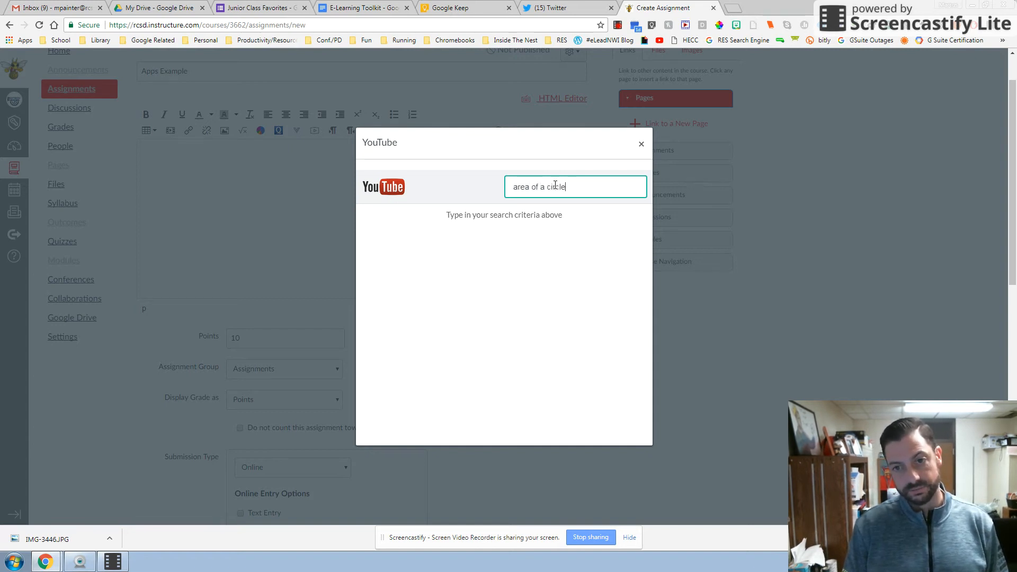
{"action": "key", "text": "Return"}
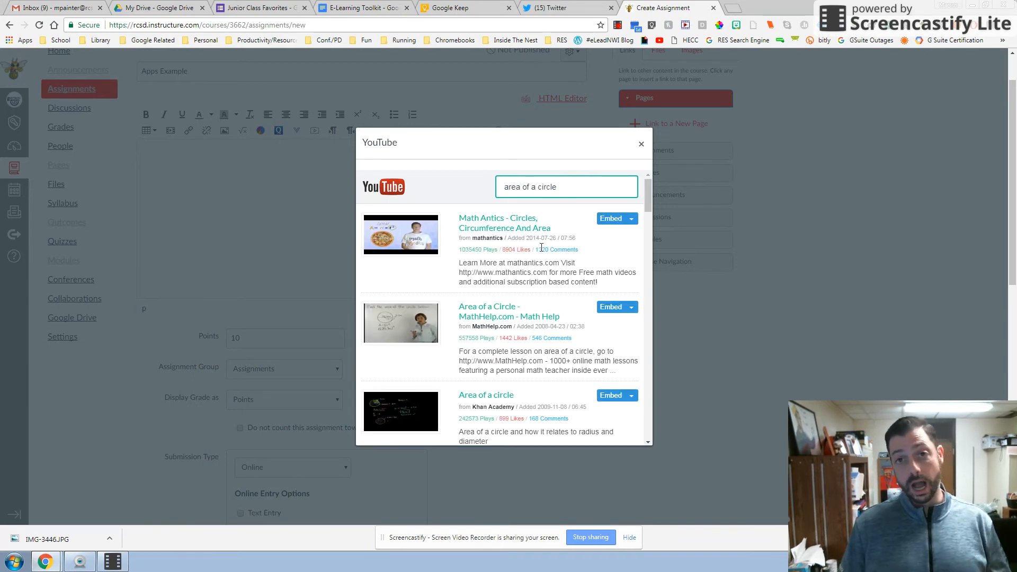
Step: Embed the "Math Antics - Circles, Circumference And Area" video at large size and make the description editor taller
{"action": "left_click", "coordinate": [630, 222]}
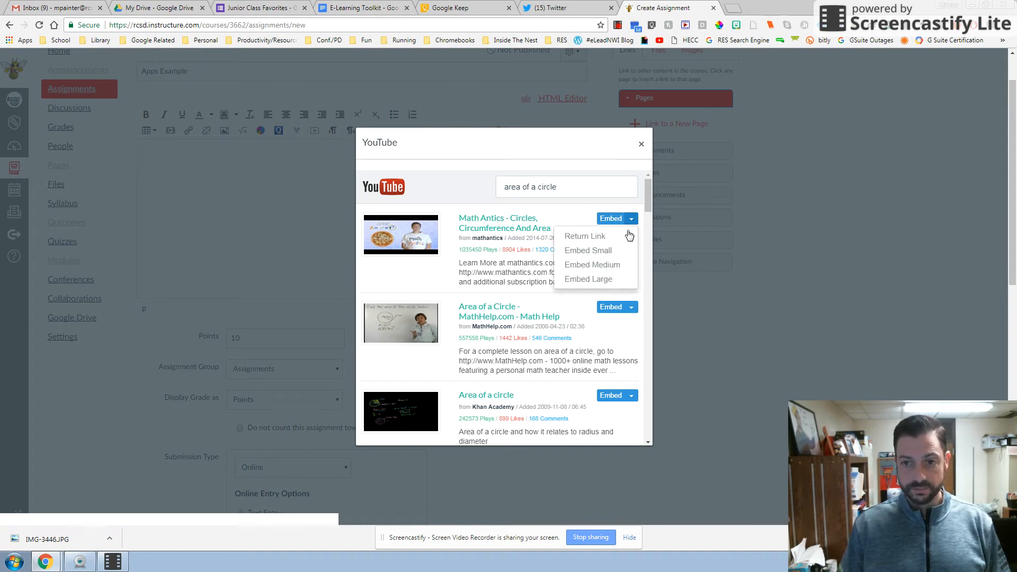
{"action": "left_click", "coordinate": [618, 282]}
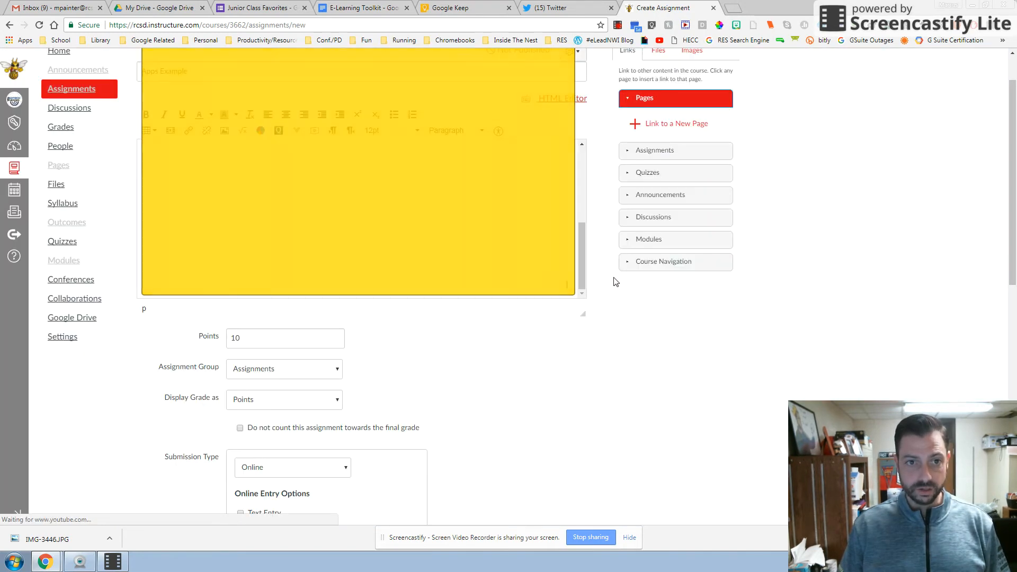
{"action": "scroll", "coordinate": [520, 227], "scroll_direction": "up", "scroll_amount": 5}
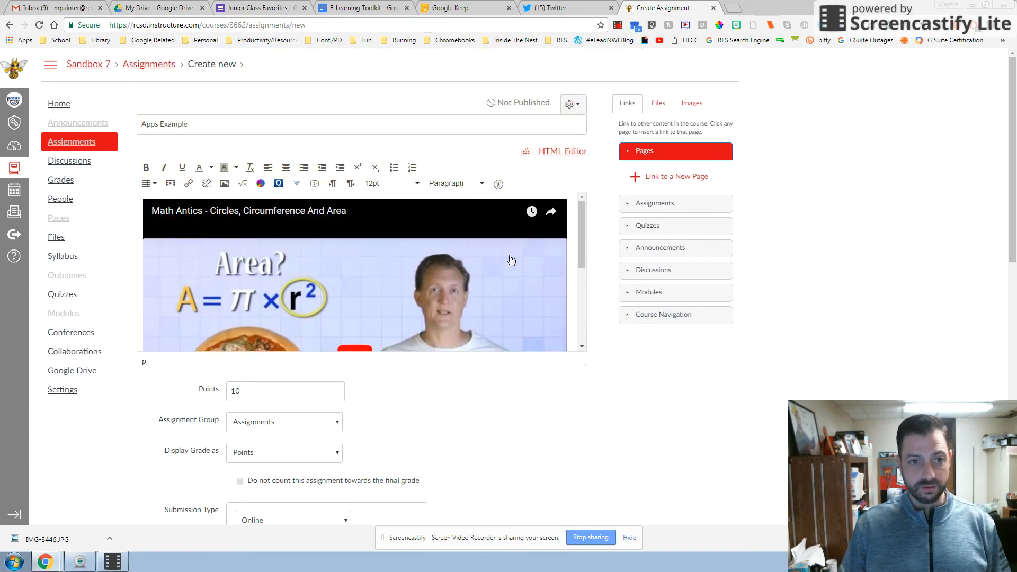
{"action": "scroll", "coordinate": [511, 259], "scroll_direction": "down", "scroll_amount": 2}
{"action": "scroll", "coordinate": [511, 260], "scroll_direction": "down", "scroll_amount": 2}
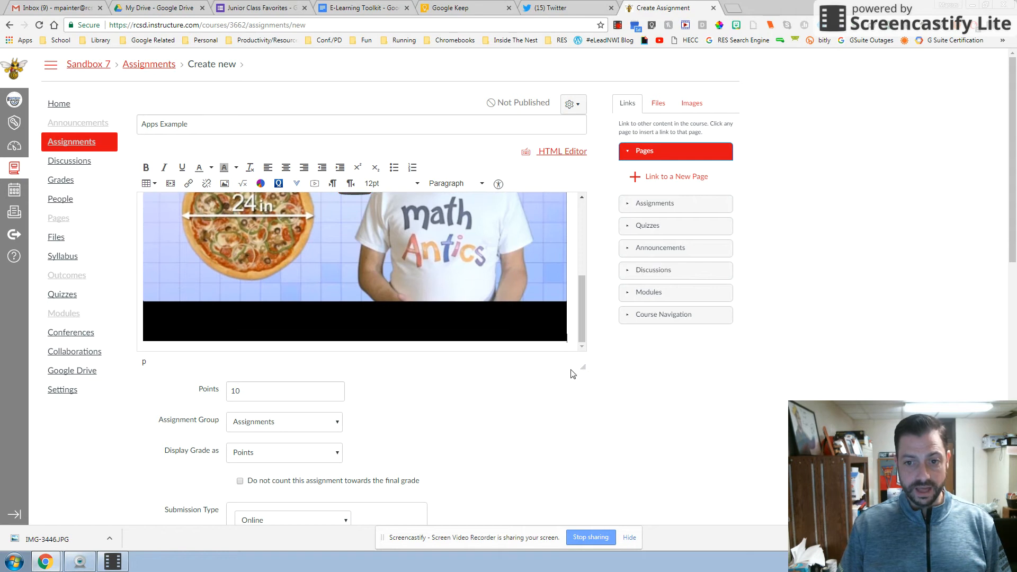
{"action": "left_click_drag", "start_coordinate": [583, 368], "coordinate": [592, 446]}
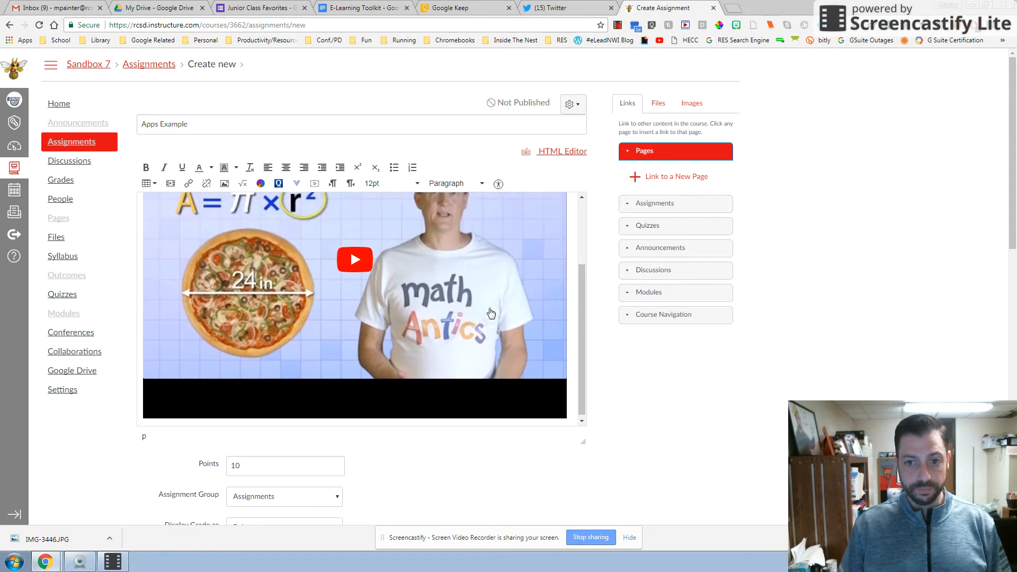
Step: Add the lines "Questions", "Topic" and "Prompt" below the embedded video in the assignment's description
{"action": "scroll", "coordinate": [448, 406], "scroll_direction": "down", "scroll_amount": 2}
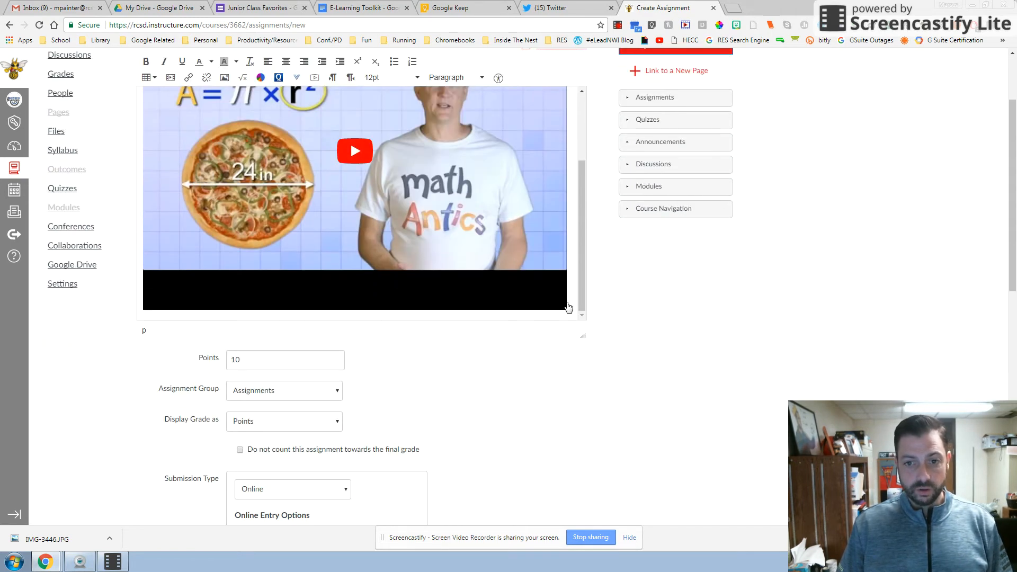
{"action": "scroll", "coordinate": [580, 310], "scroll_direction": "down", "scroll_amount": 1}
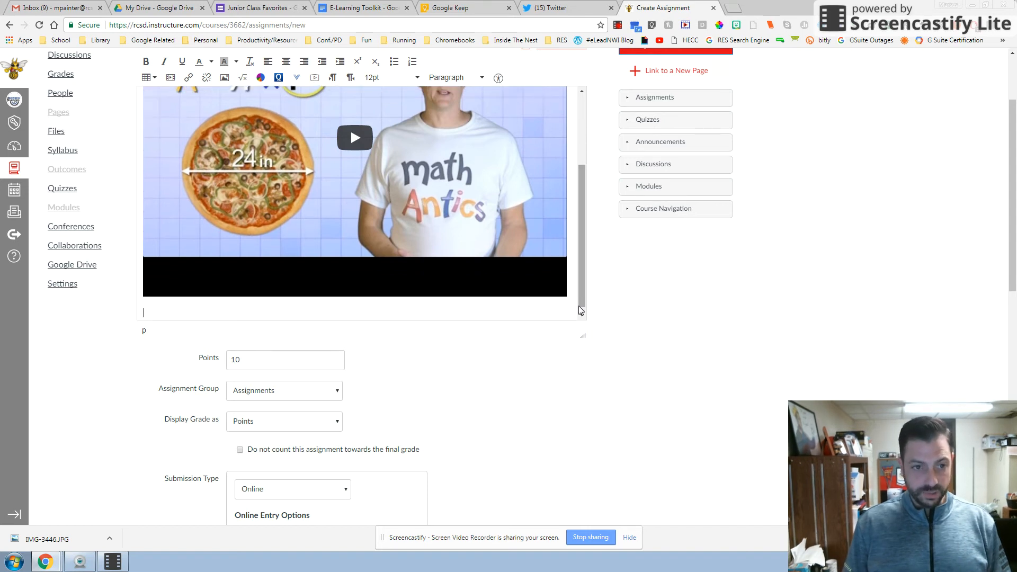
{"action": "scroll", "coordinate": [466, 172], "scroll_direction": "up", "scroll_amount": 2}
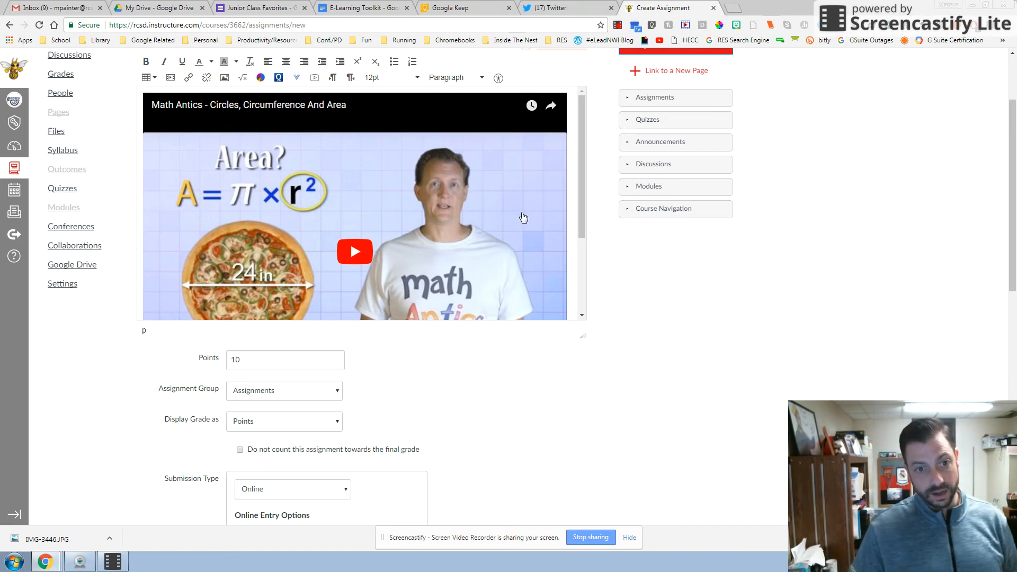
{"action": "scroll", "coordinate": [374, 197], "scroll_direction": "down", "scroll_amount": 3}
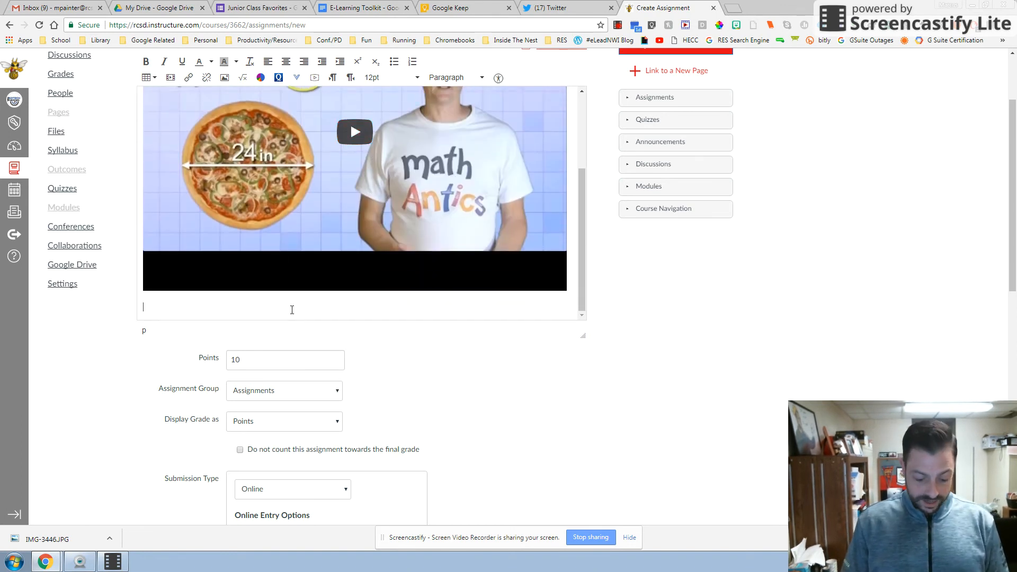
{"action": "type", "text": "Questions"}
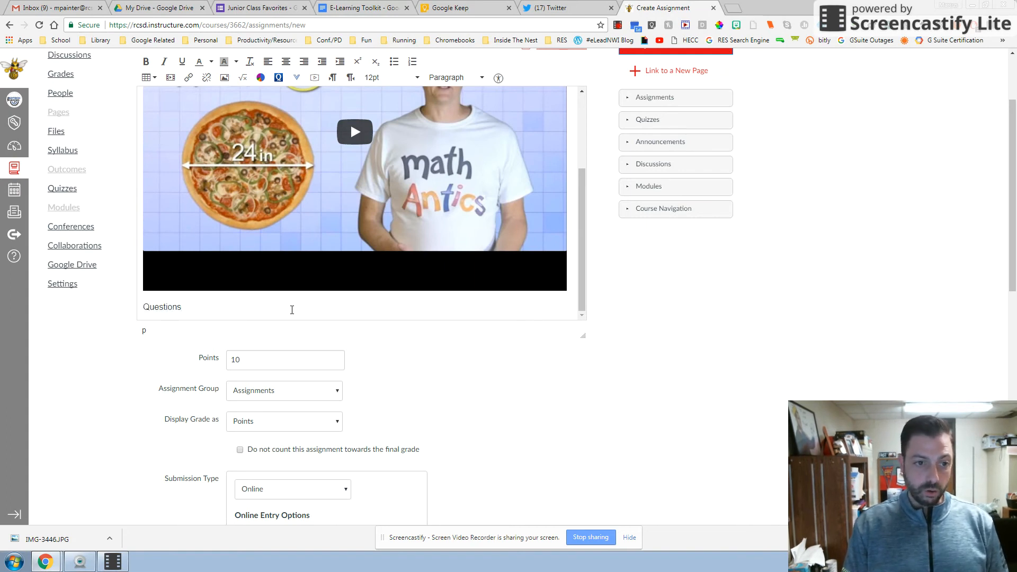
{"action": "key", "text": "Return"}
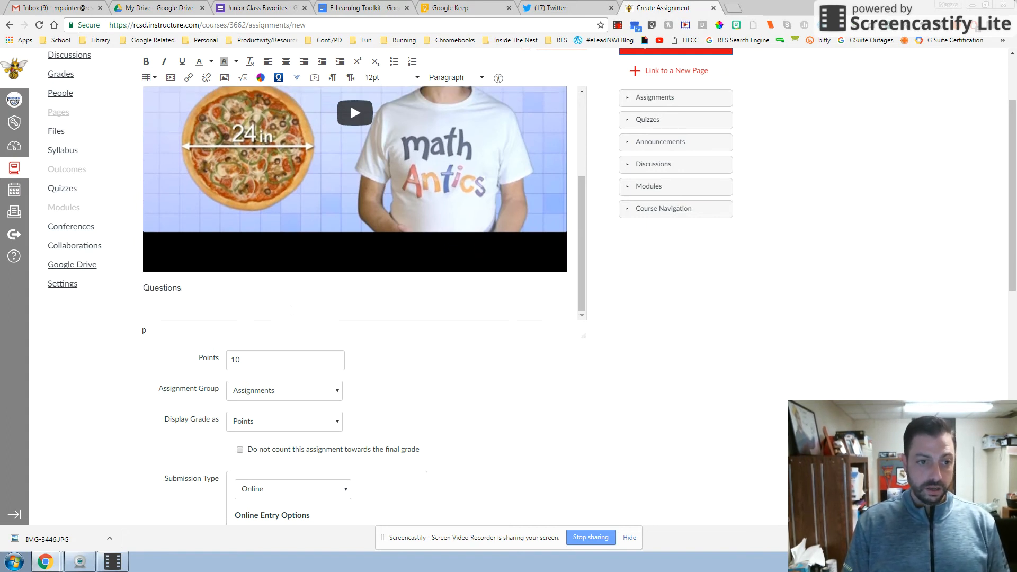
{"action": "type", "text": "Topic"}
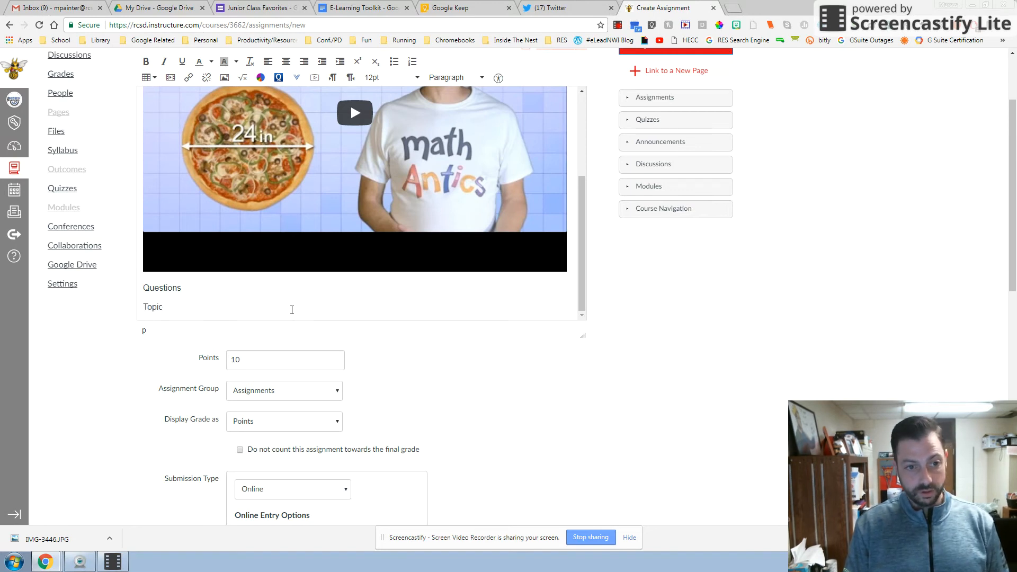
{"action": "key", "text": "Return"}
{"action": "type", "text": "Prompt"}
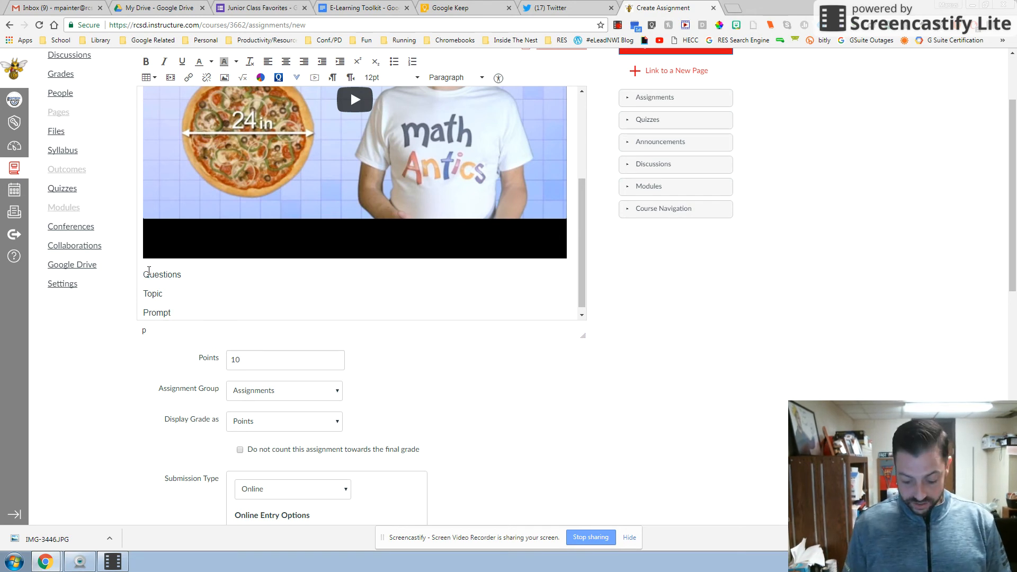
Step: Insert the line "watch the video.....answer the questions and topic in a google doc." between the video and the "Questions" line
{"action": "key", "text": "Return"}
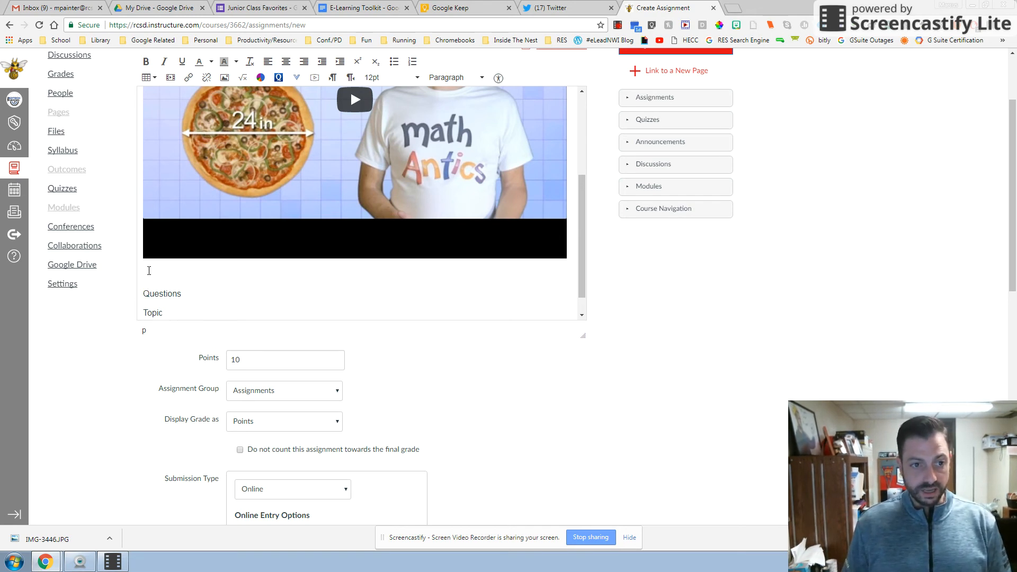
{"action": "left_click", "coordinate": [221, 269]}
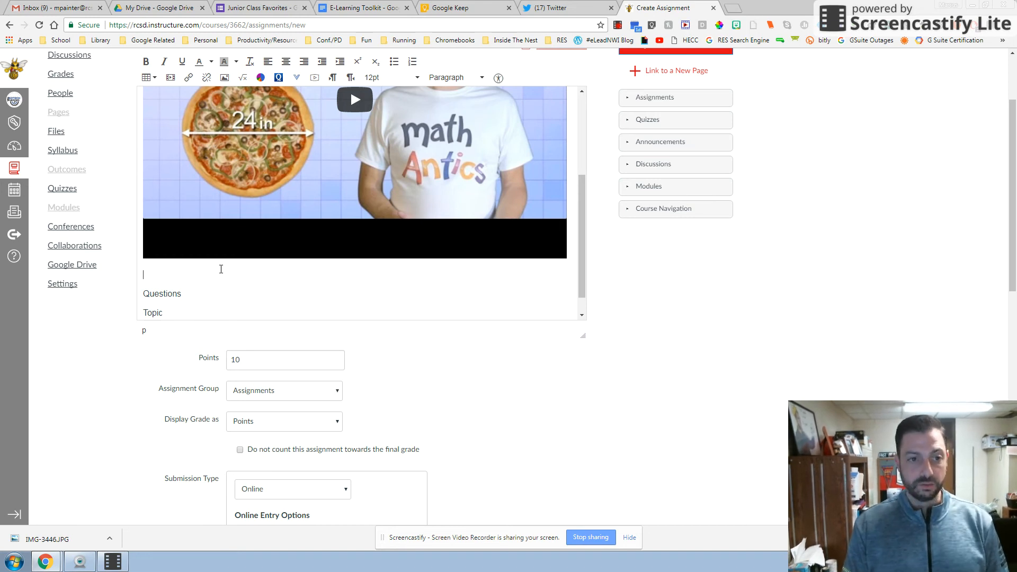
{"action": "type", "text": "wat"}
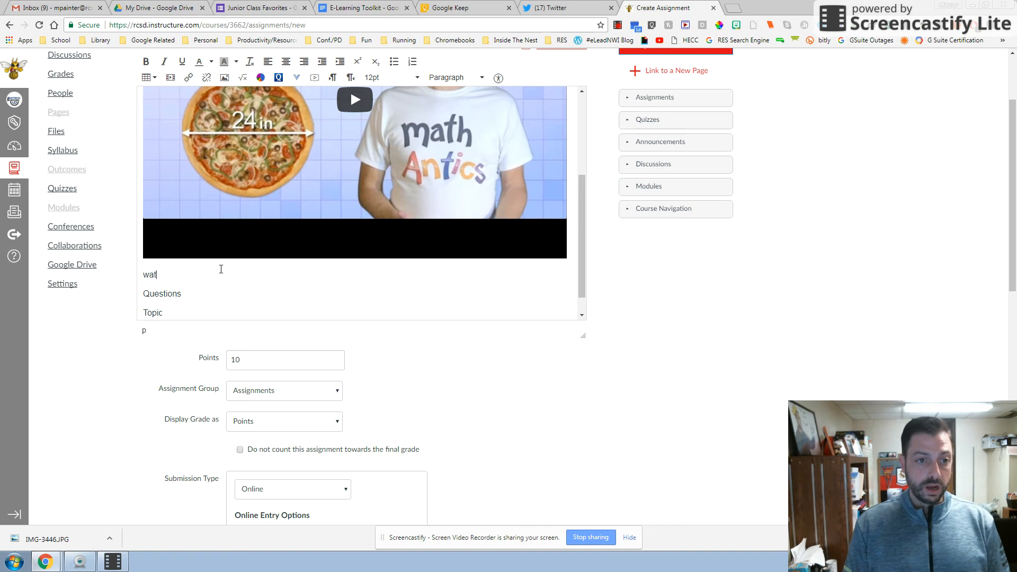
{"action": "type", "text": "ch the video.."}
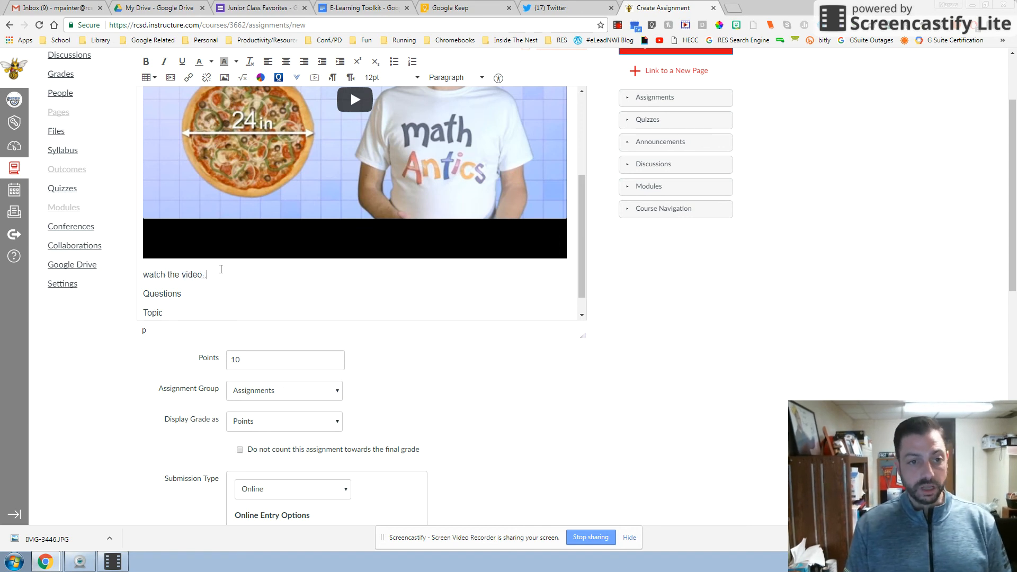
{"action": "type", "text": "...answer the q2u"}
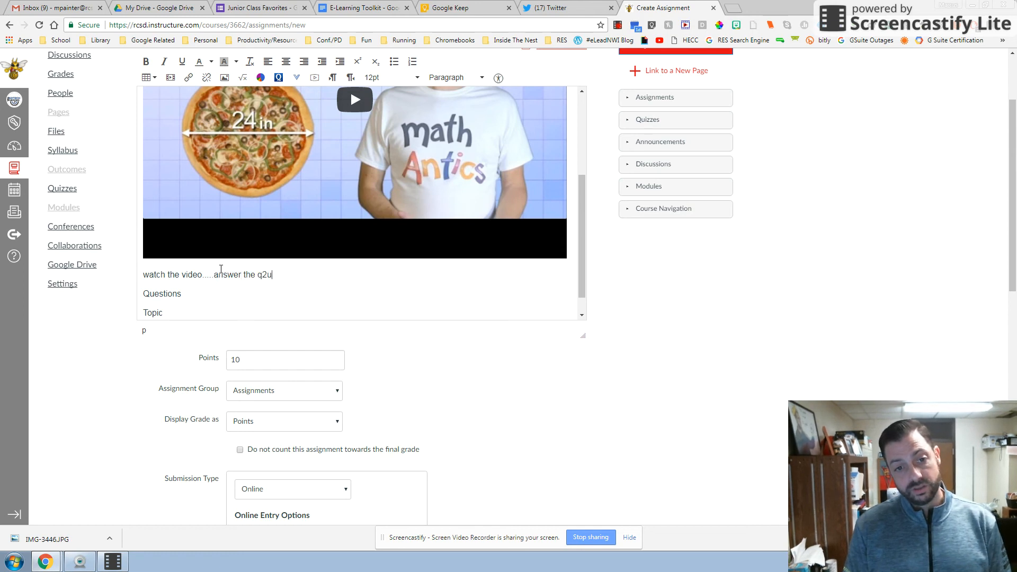
{"action": "key", "text": "BackSpace"}
{"action": "key", "text": "BackSpace"}
{"action": "type", "text": "uest"}
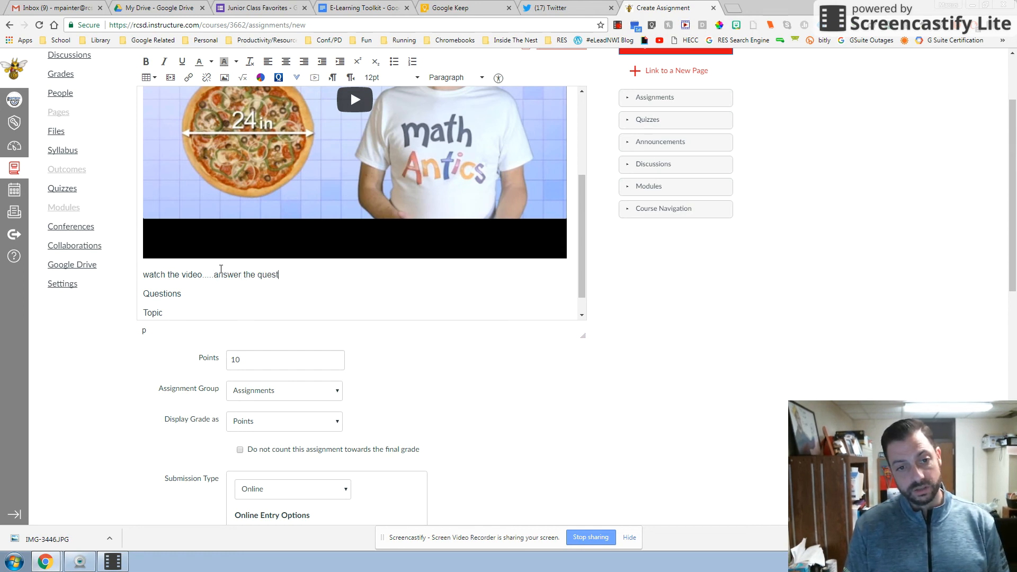
{"action": "type", "text": "ions and topic in a g"}
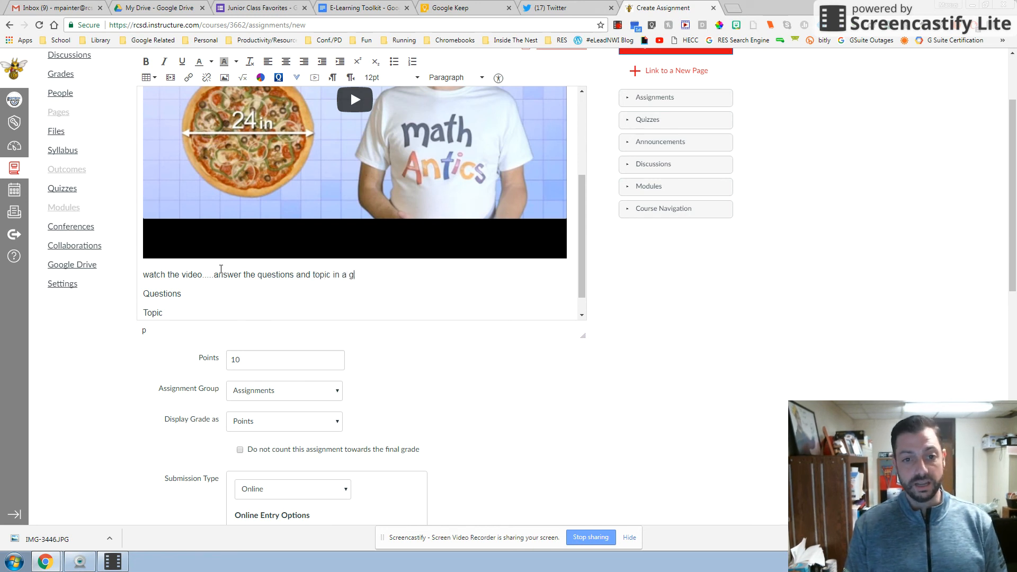
{"action": "type", "text": "oogle doc."}
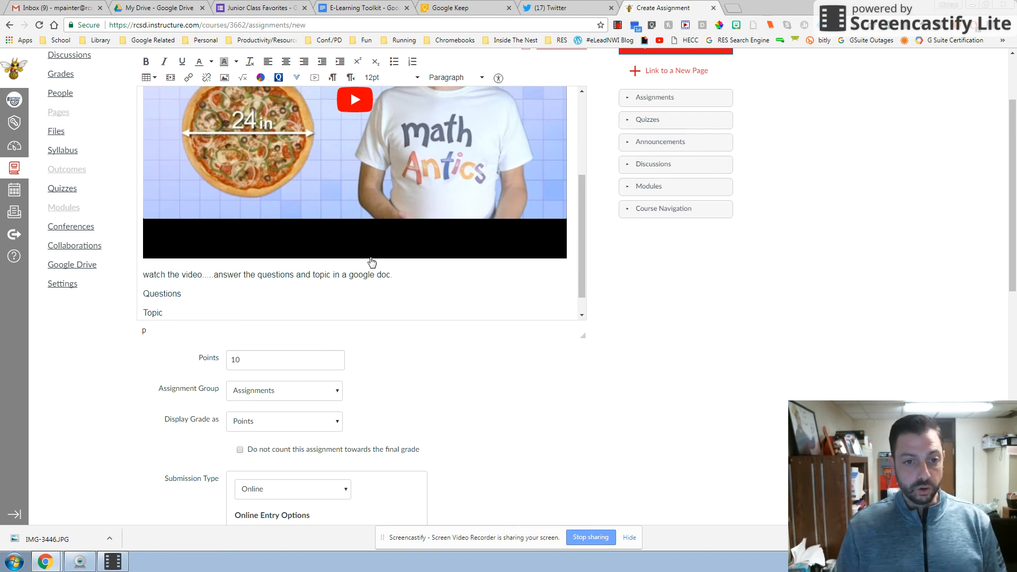
Step: Review the finished description and settings, then save and publish the assignment
{"action": "scroll", "coordinate": [427, 280], "scroll_direction": "up", "scroll_amount": 3}
{"action": "scroll", "coordinate": [458, 245], "scroll_direction": "down", "scroll_amount": 2}
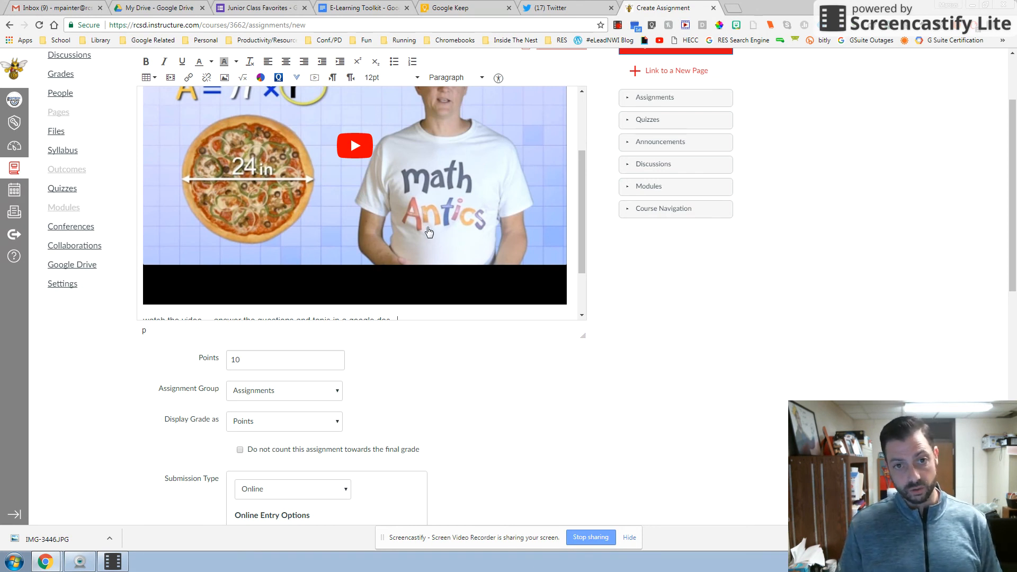
{"action": "scroll", "coordinate": [410, 214], "scroll_direction": "up", "scroll_amount": 2}
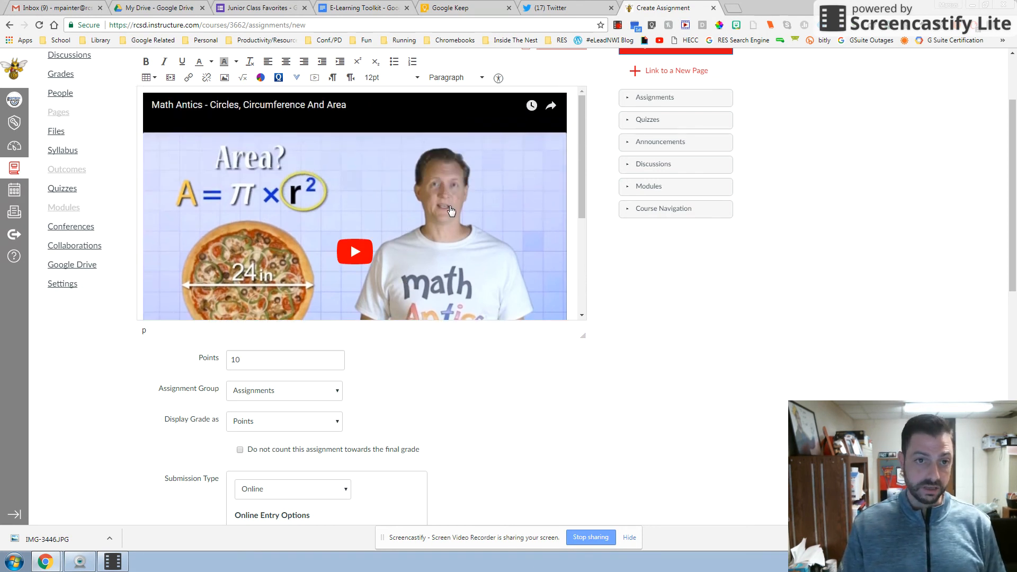
{"action": "scroll", "coordinate": [449, 211], "scroll_direction": "down", "scroll_amount": 3}
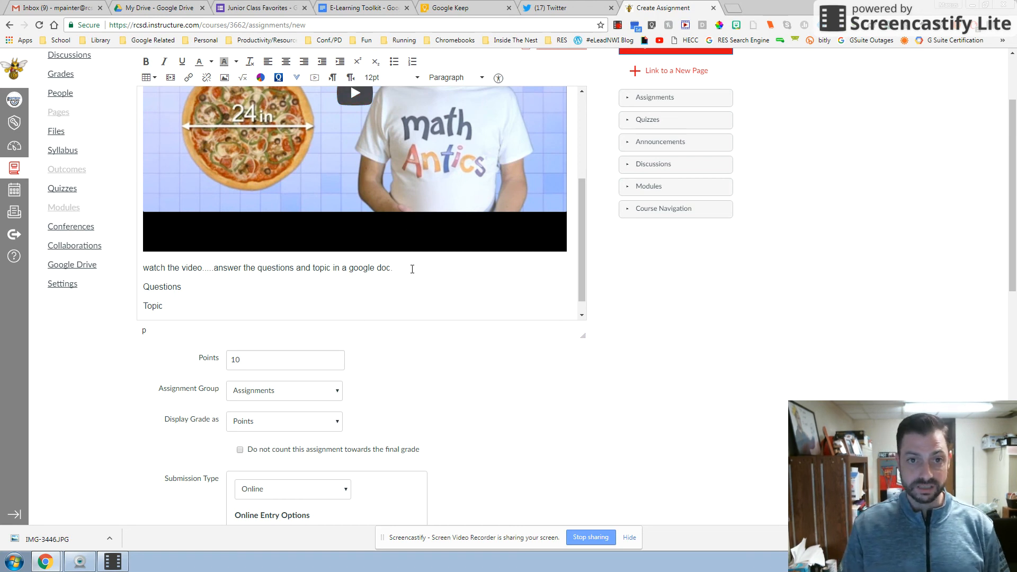
{"action": "scroll", "coordinate": [412, 268], "scroll_direction": "down", "scroll_amount": 6}
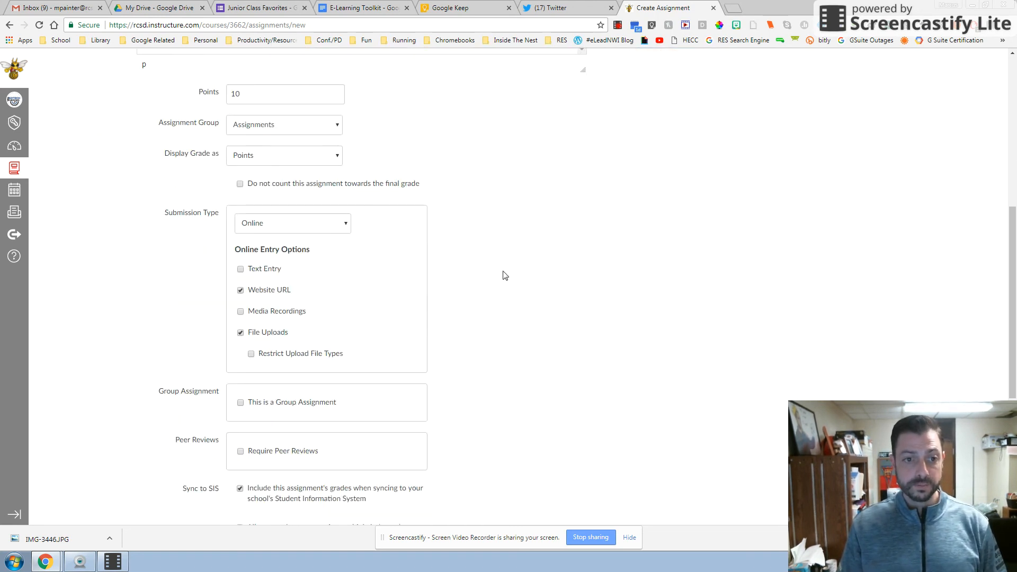
{"action": "scroll", "coordinate": [505, 276], "scroll_direction": "down", "scroll_amount": 5}
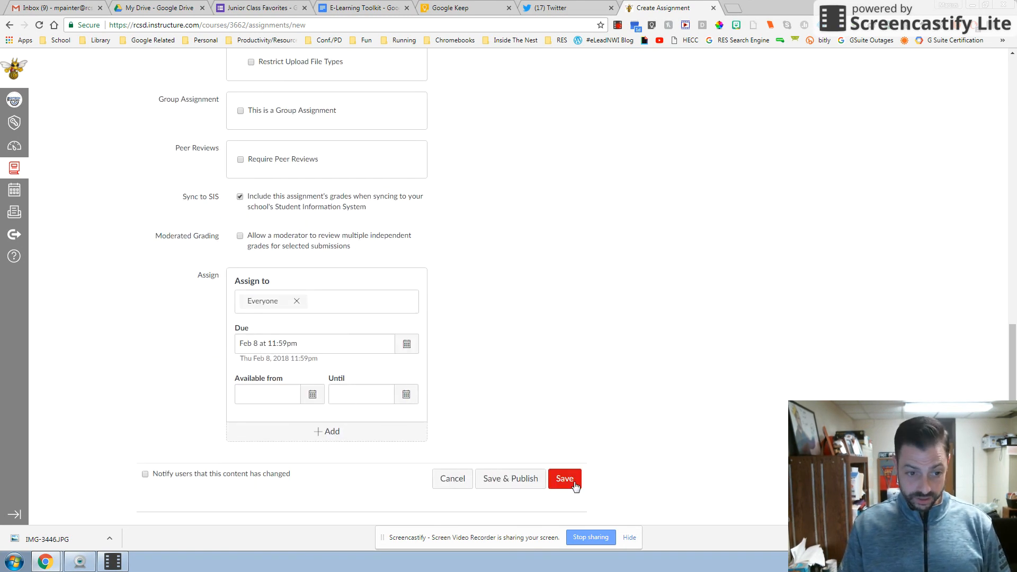
{"action": "left_click", "coordinate": [514, 481]}
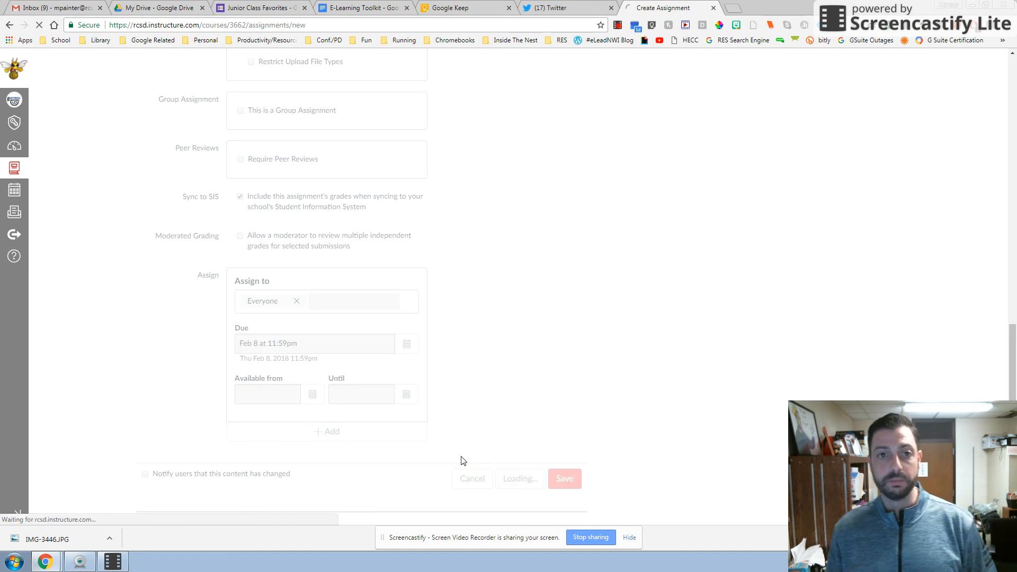